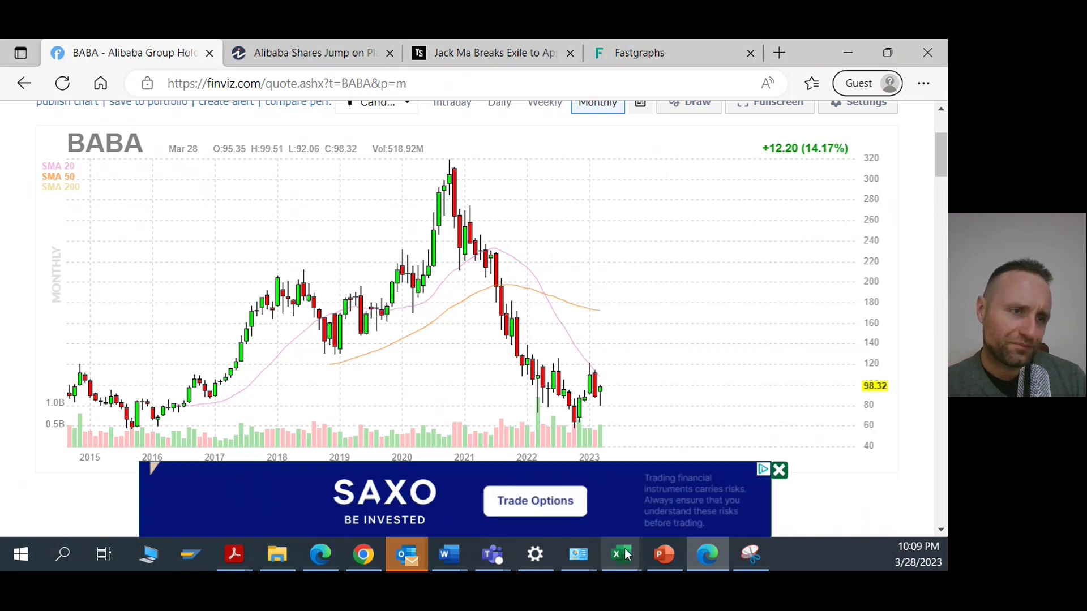
Switch to the "Switzerland ch" workbook in Excel.
mouse_move(625, 554)
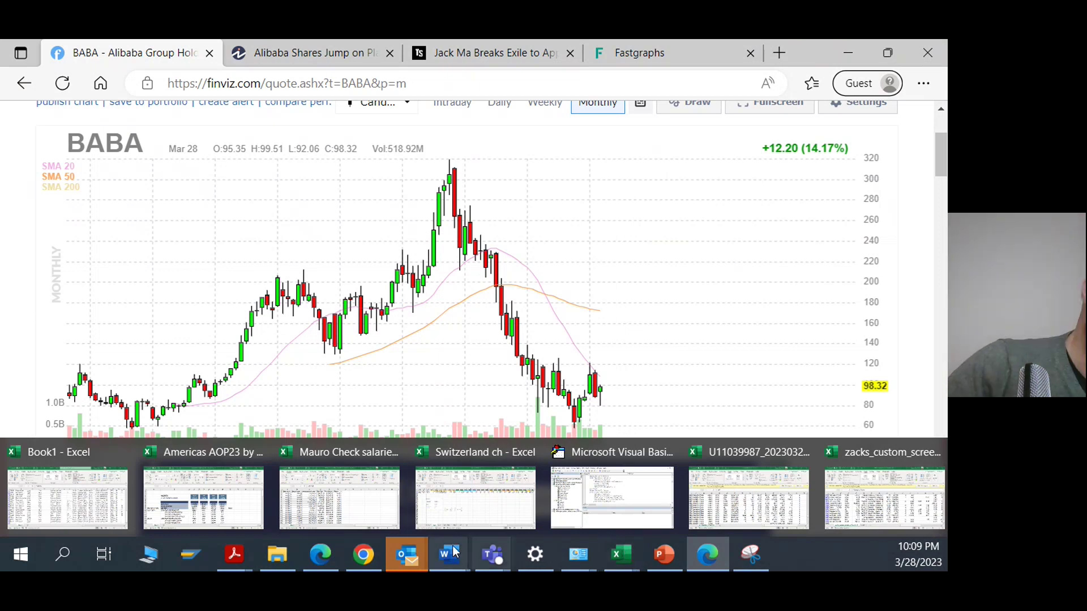
left_click(470, 515)
left_click(469, 257)
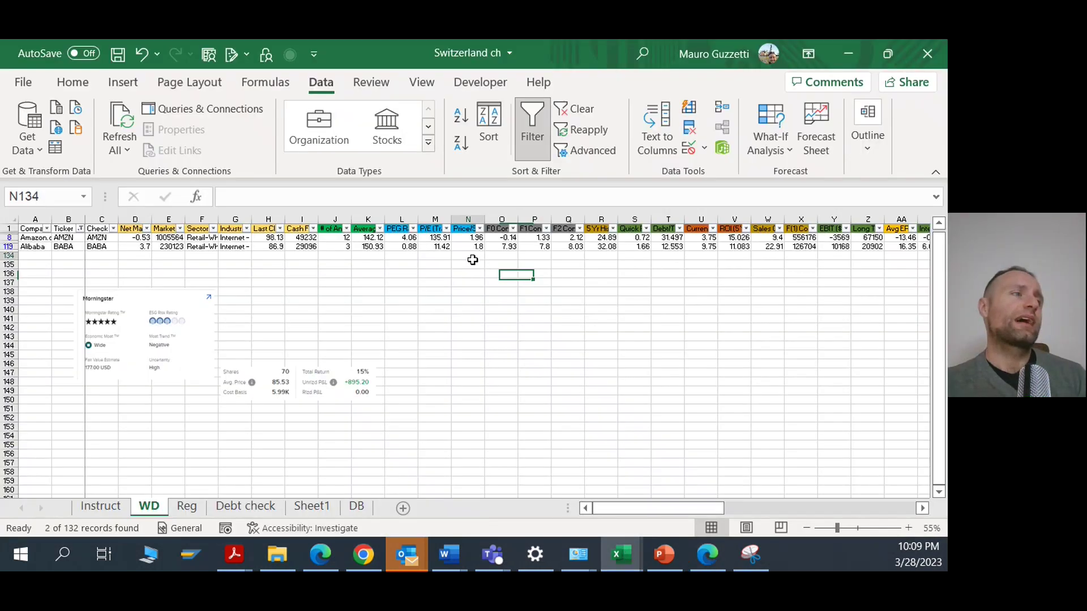
Enlarge the Morningstar rating picture on the WD sheet to read it, and delete it.
left_click(139, 298)
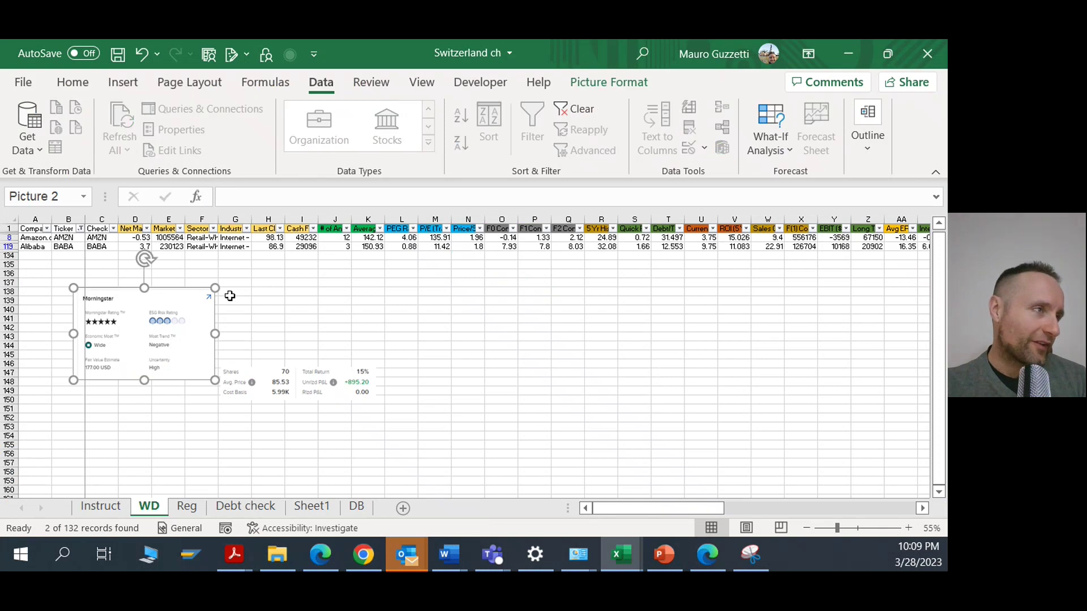
left_click_drag(217, 290, 367, 226)
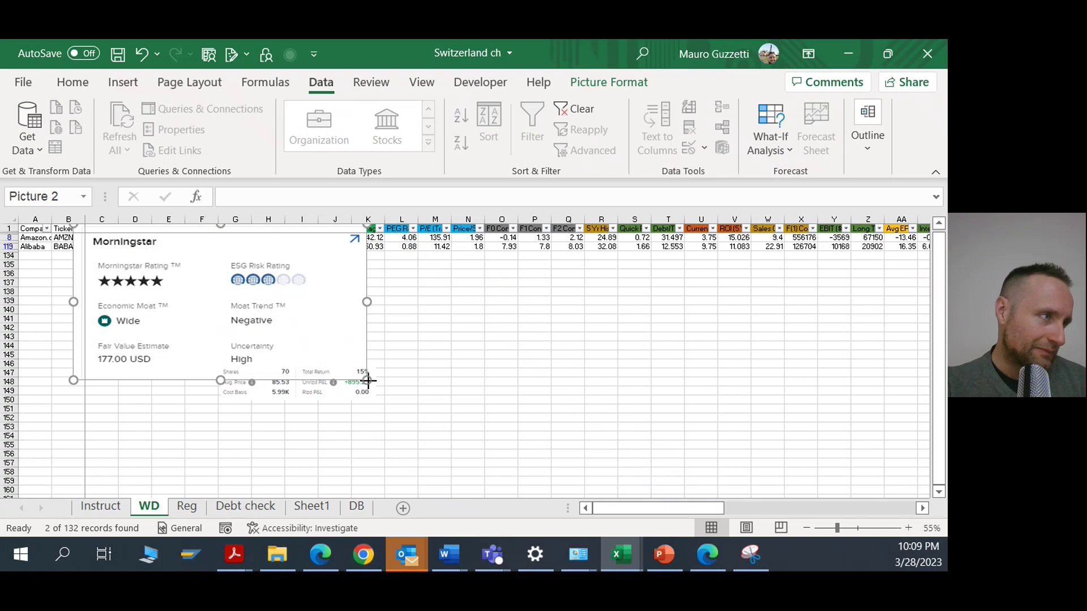
left_click_drag(366, 381, 468, 466)
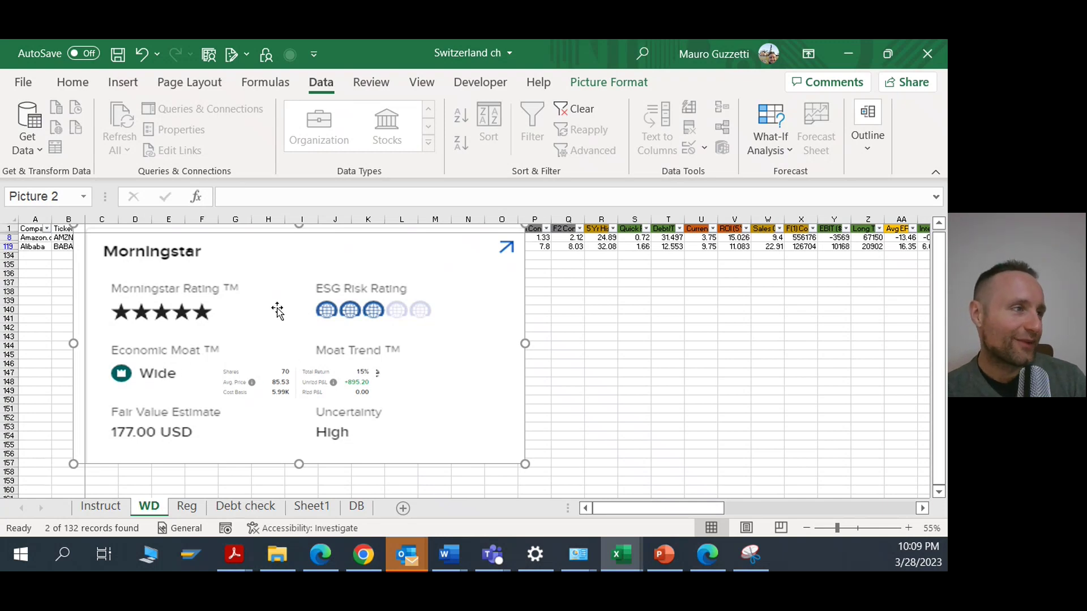
key("Delete")
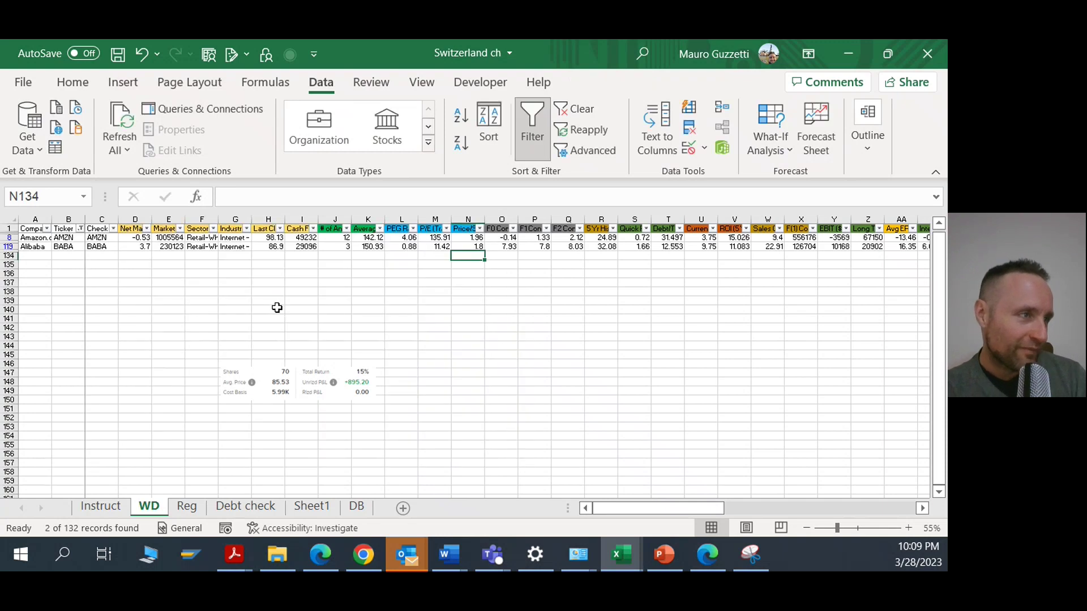
Enlarge and reposition the picture of the share position summary to read it, and delete it from the sheet.
left_click(311, 374)
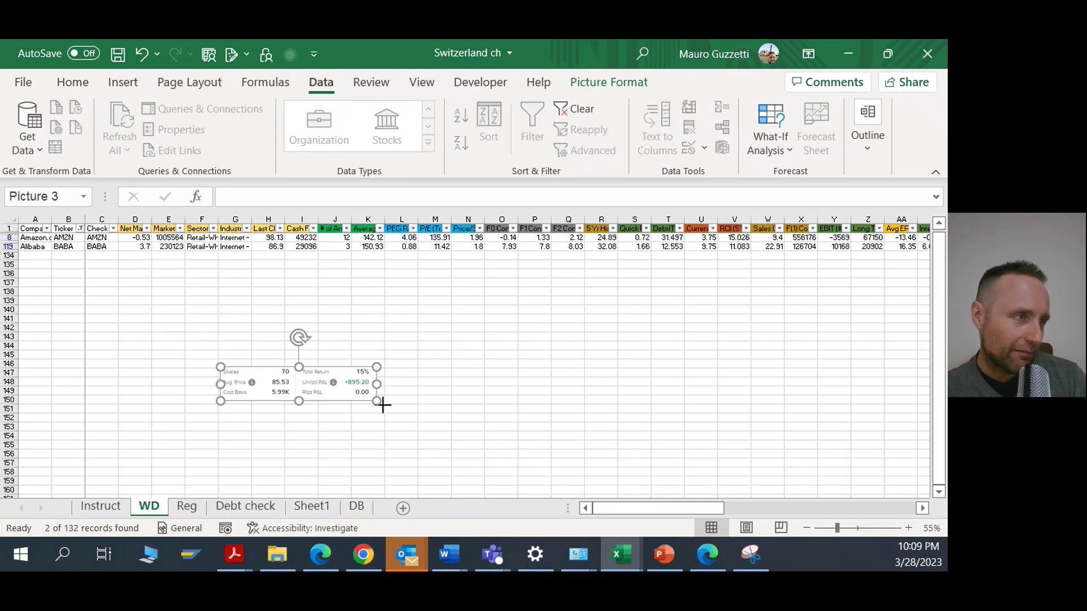
left_click_drag(381, 400, 653, 459)
left_click_drag(454, 405, 328, 335)
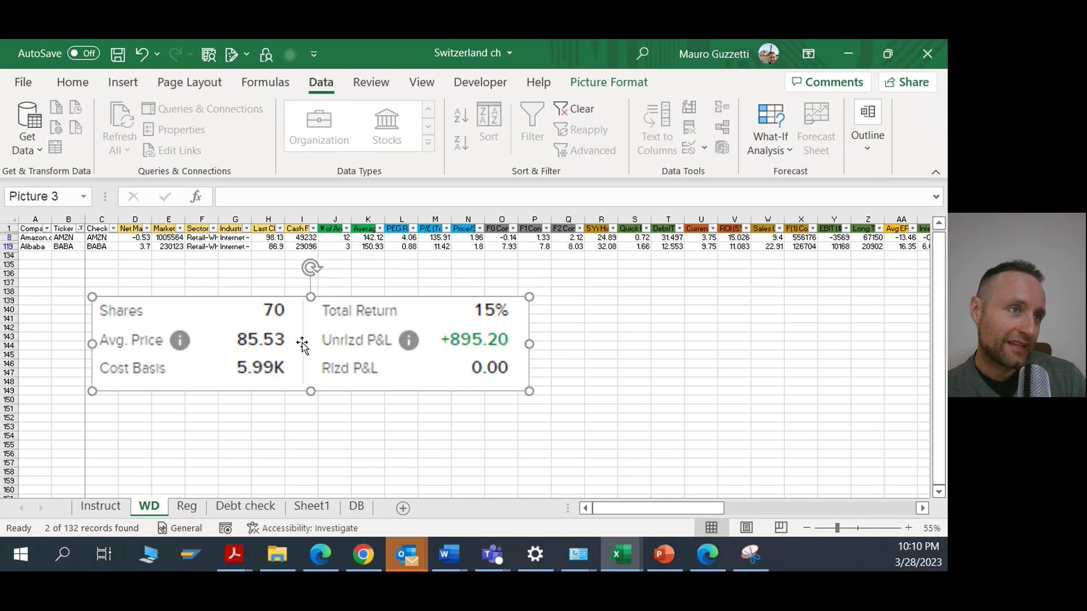
key("Delete")
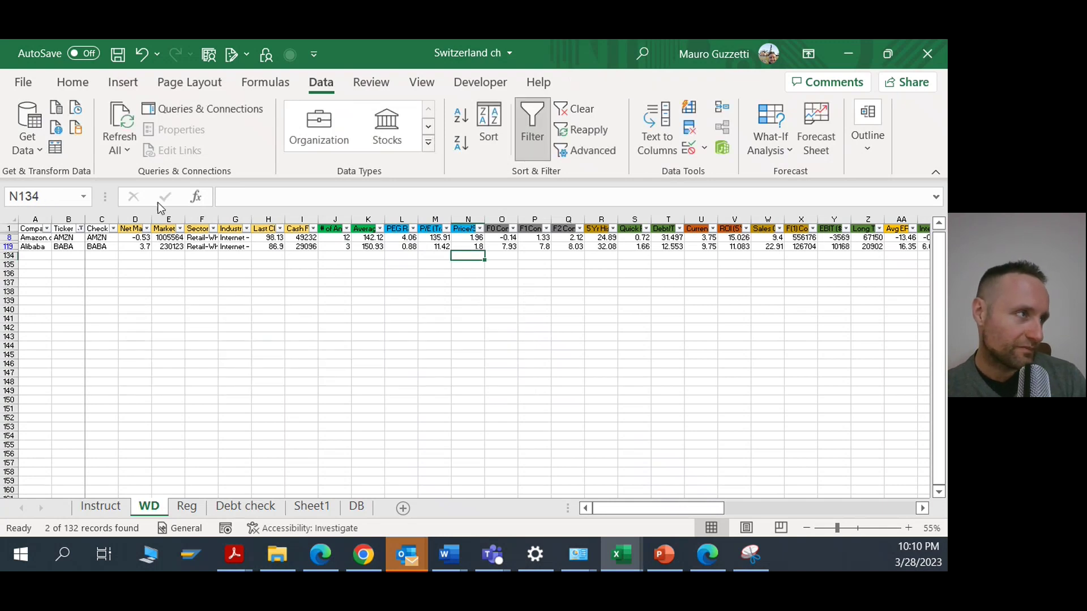
Highlight the Amazon and Alibaba rows at 70% zoom and bring their score columns into view.
left_click(9, 237)
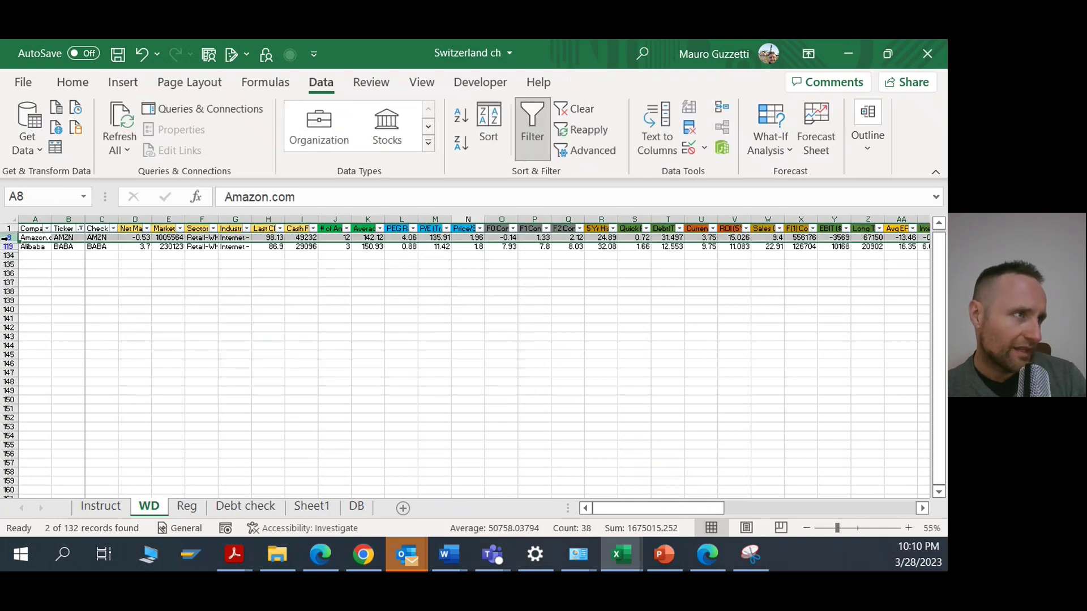
left_click(17, 247)
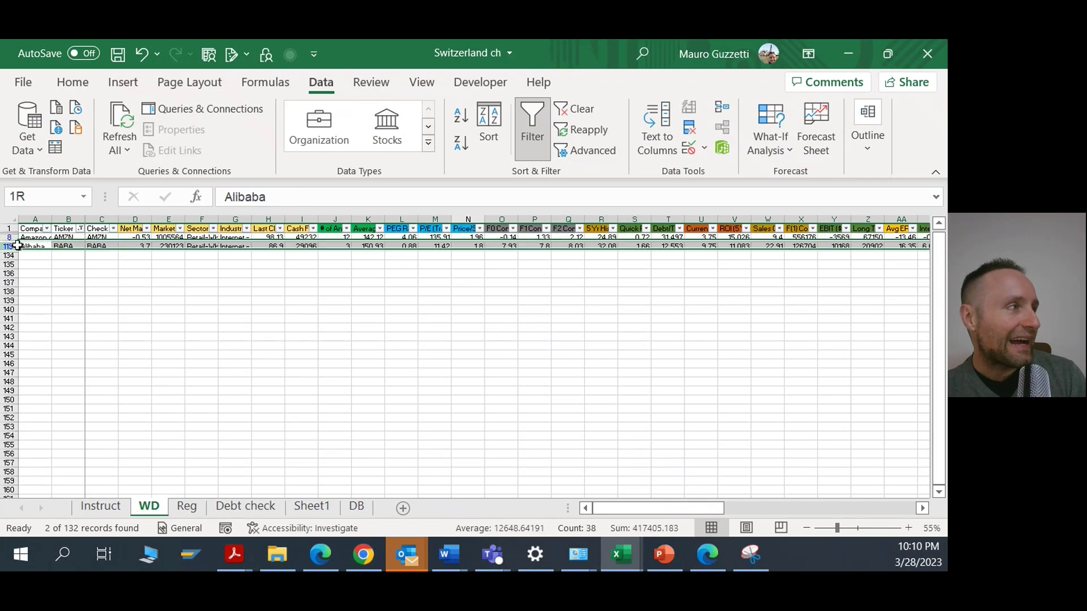
left_click_drag(17, 246, 11, 238)
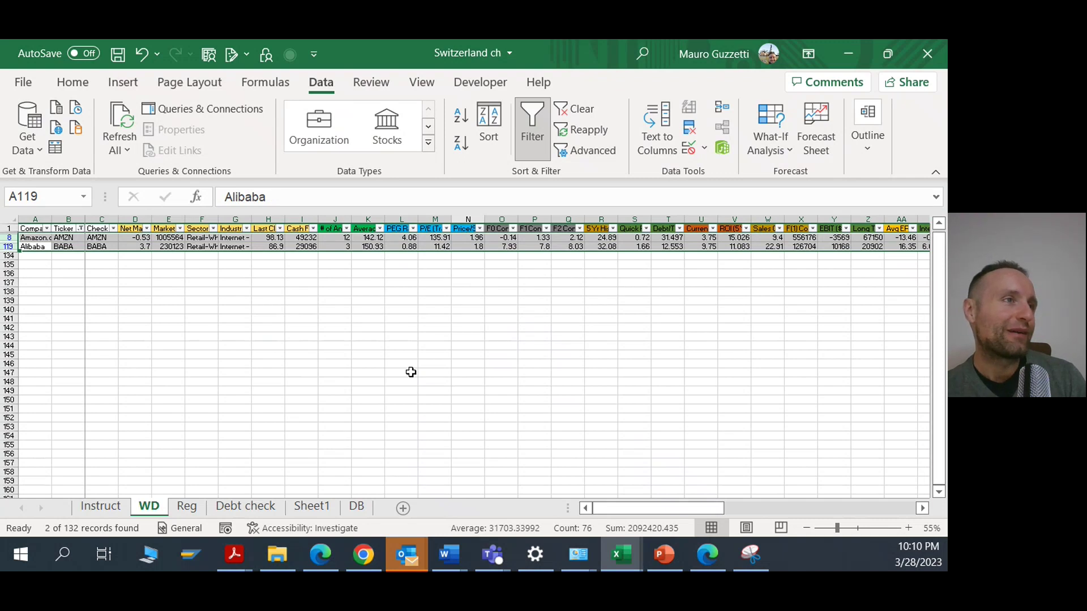
scroll(411, 372, "up", 1, "ctrl")
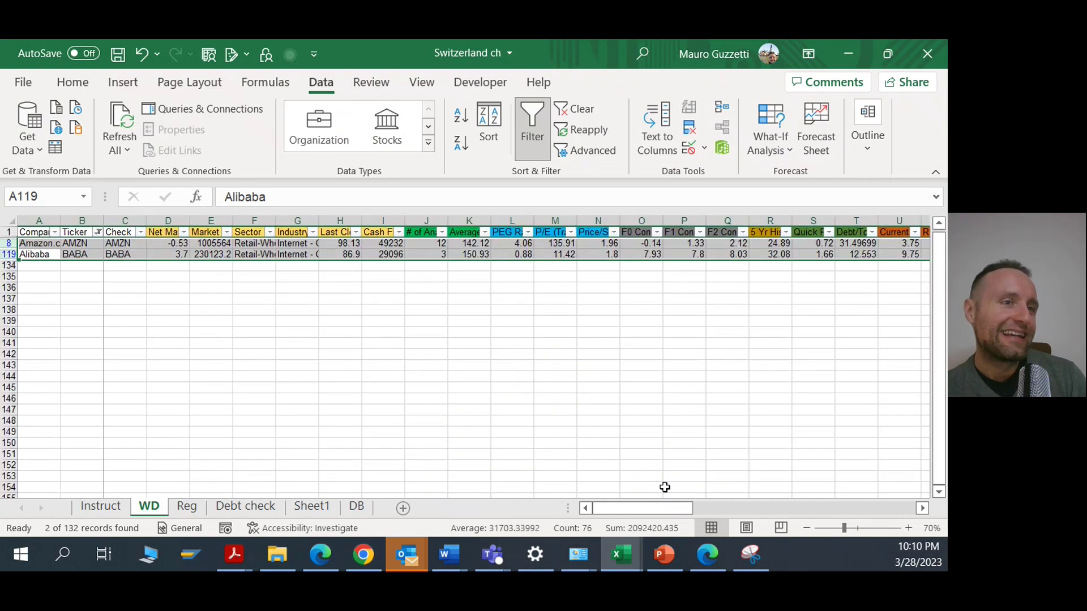
left_click_drag(659, 505, 882, 506)
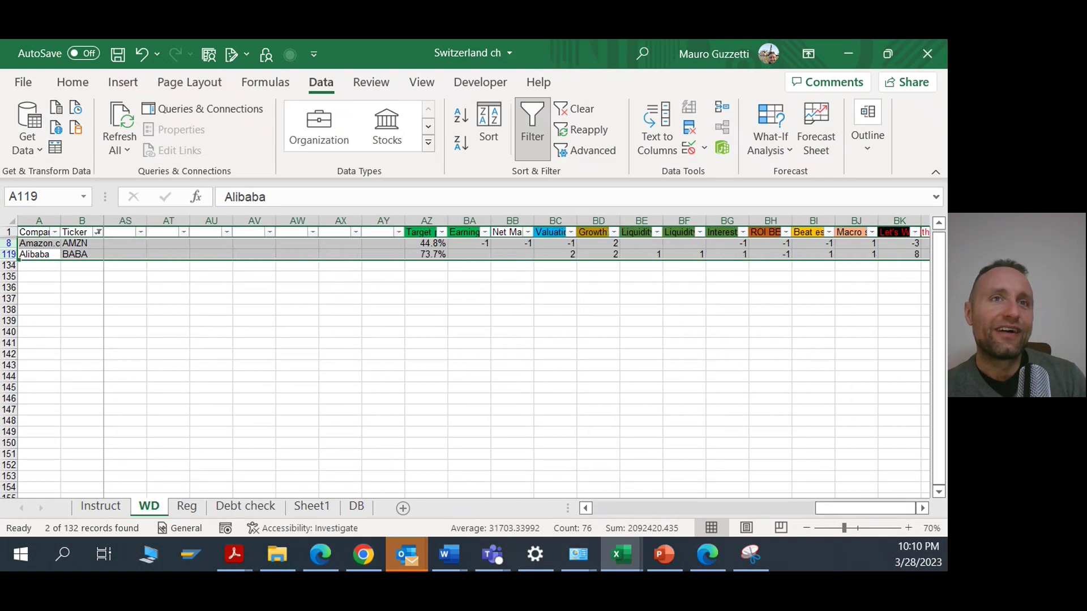
Widen the "Let's Wealth score" column BK slightly.
left_click(892, 233)
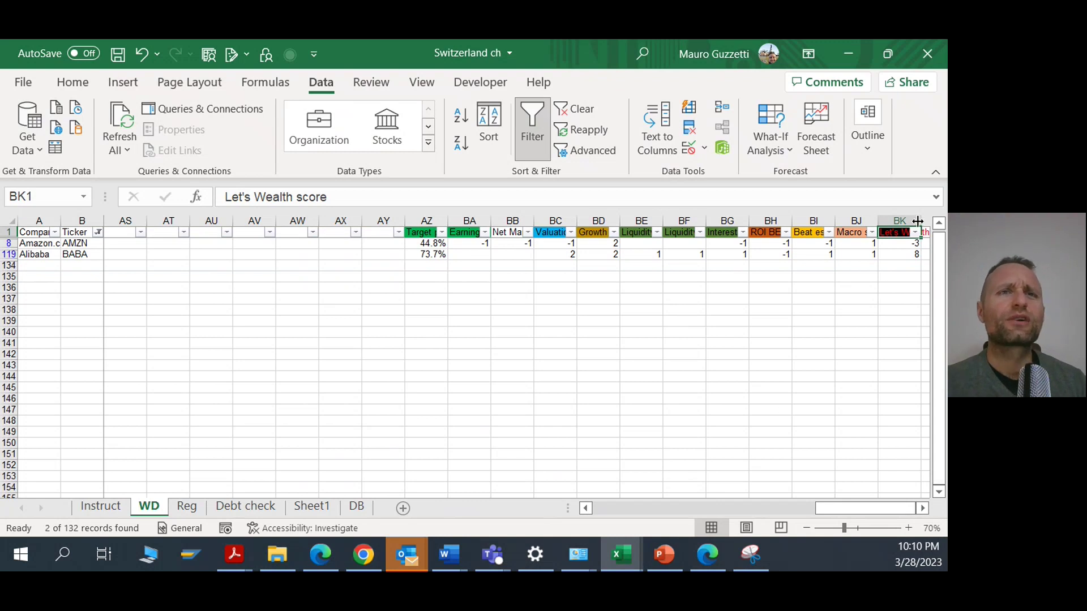
mouse_move(920, 221)
left_mouse_down()
mouse_move(932, 222)
mouse_move(911, 223)
mouse_move(927, 227)
left_mouse_up()
left_click(905, 252)
key("Down")
key("Down")
key("Down")
key("Down")
key("Down")
key("Down")
key("Down")
key("Down")
key("Down")
key("Down")
key("Down")
key("Down")
key("Down")
key("Down")
key("Down")
key("Down")
key("Down")
key("Down")
key("Down")
key("Down")
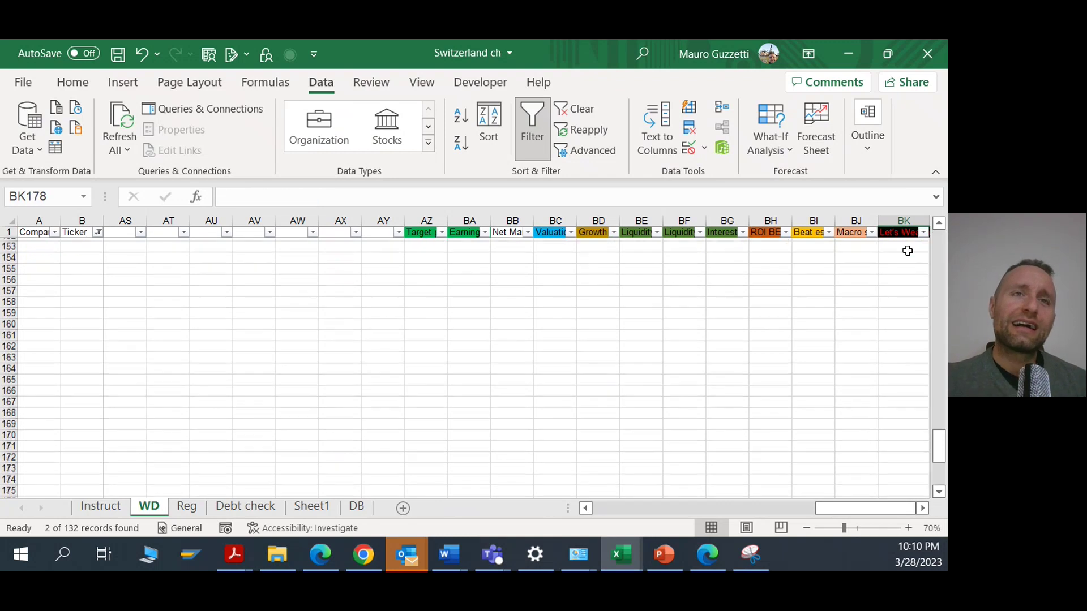
key("Up")
key("Left")
key("Up")
key("Up")
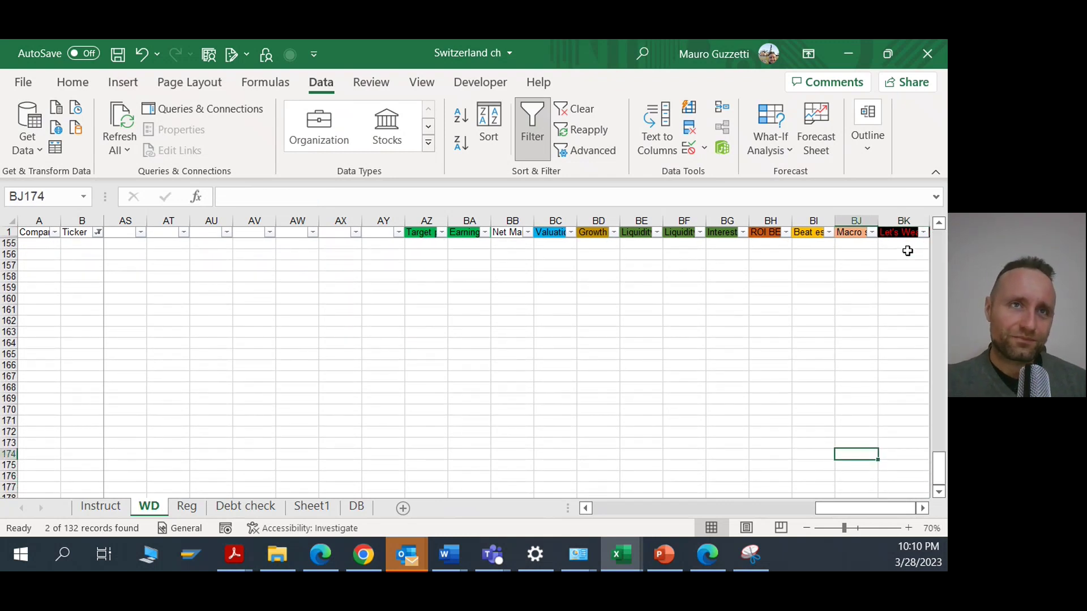
key("Right")
key("Down")
key("Down")
key("Down")
key("Down")
key("Left")
key("Down")
key("Down")
key("Up")
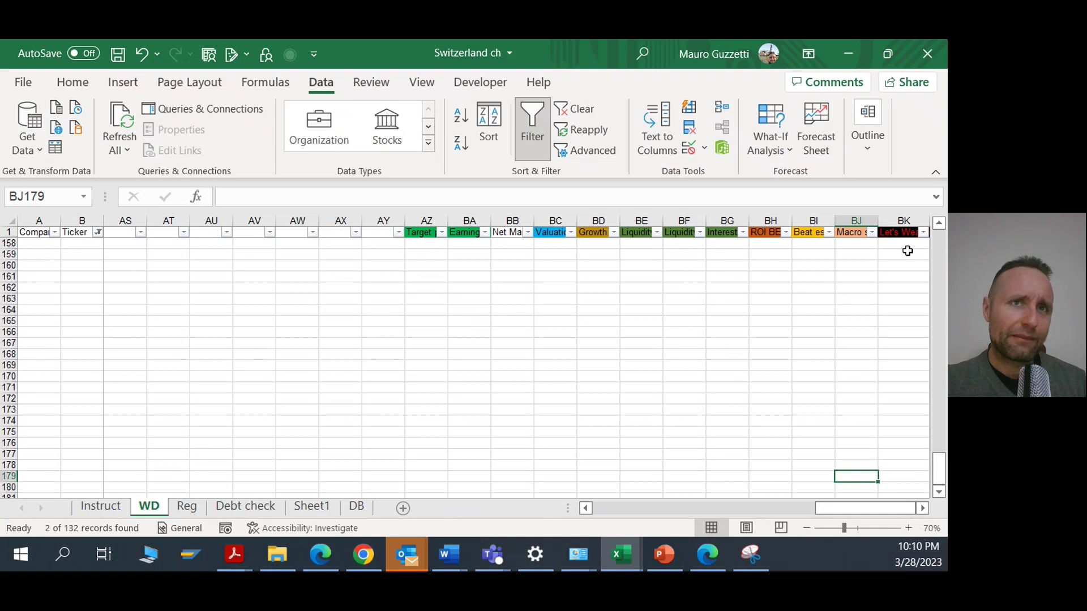
key("Up")
key("Up")
key("Up")
key("Up")
key("Up")
key("Up")
key("Up")
key("Up")
key("Up")
key("Up")
key("Up")
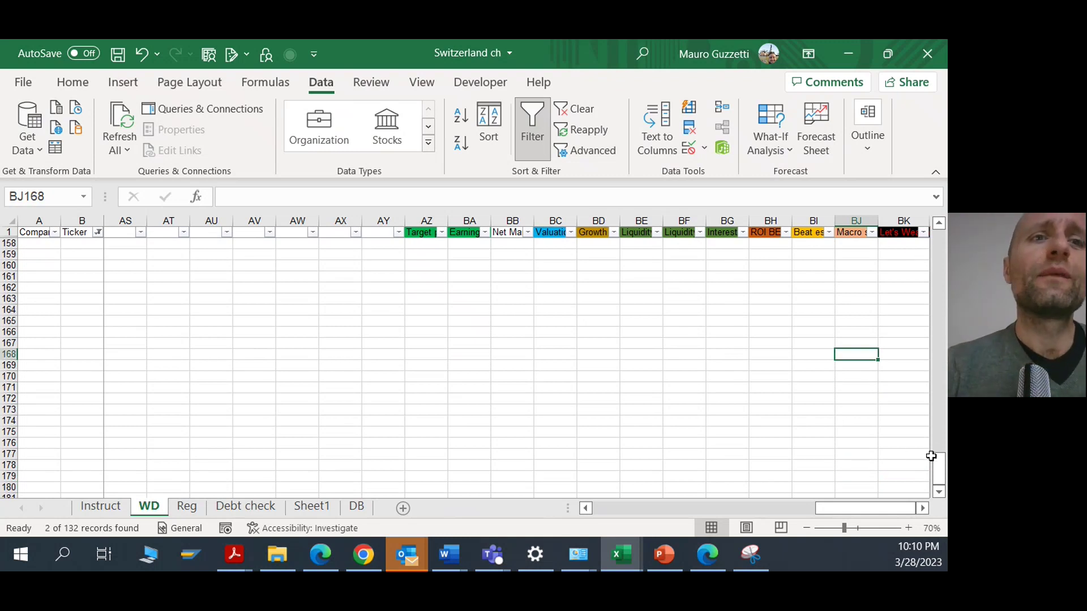
Compare the "Let's Wealth score" values of Alibaba and Amazon in column BK.
left_click_drag(944, 465, 893, 237)
left_click(895, 254)
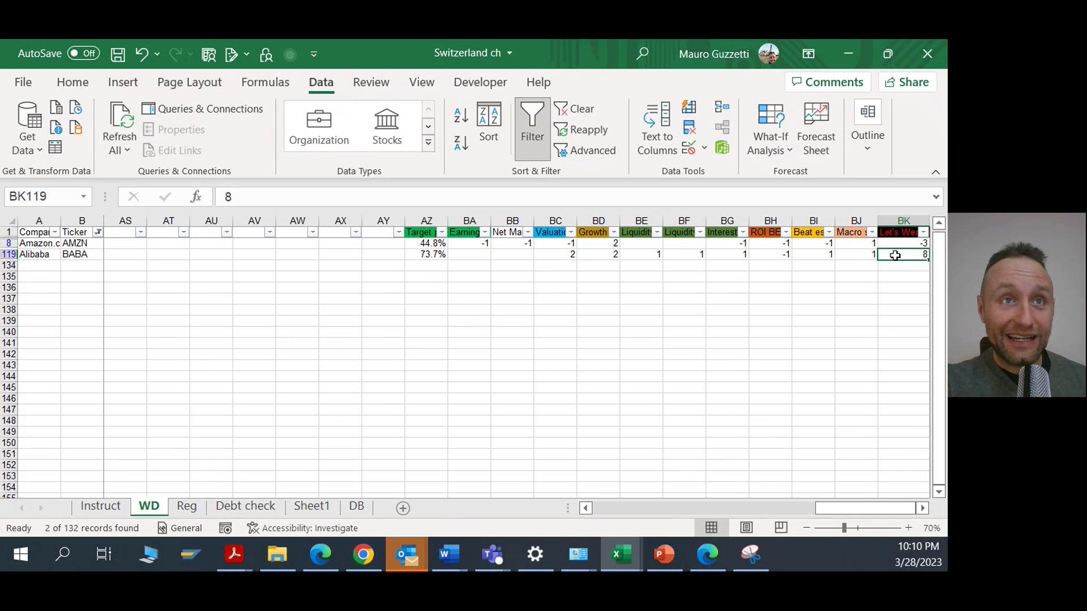
left_click(904, 242)
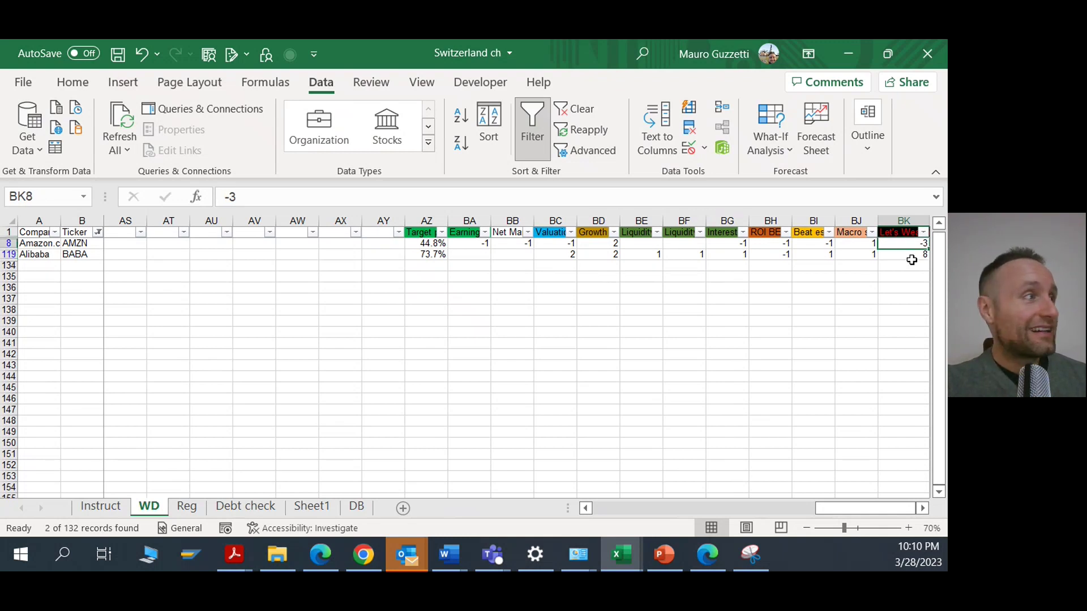
left_click(911, 258)
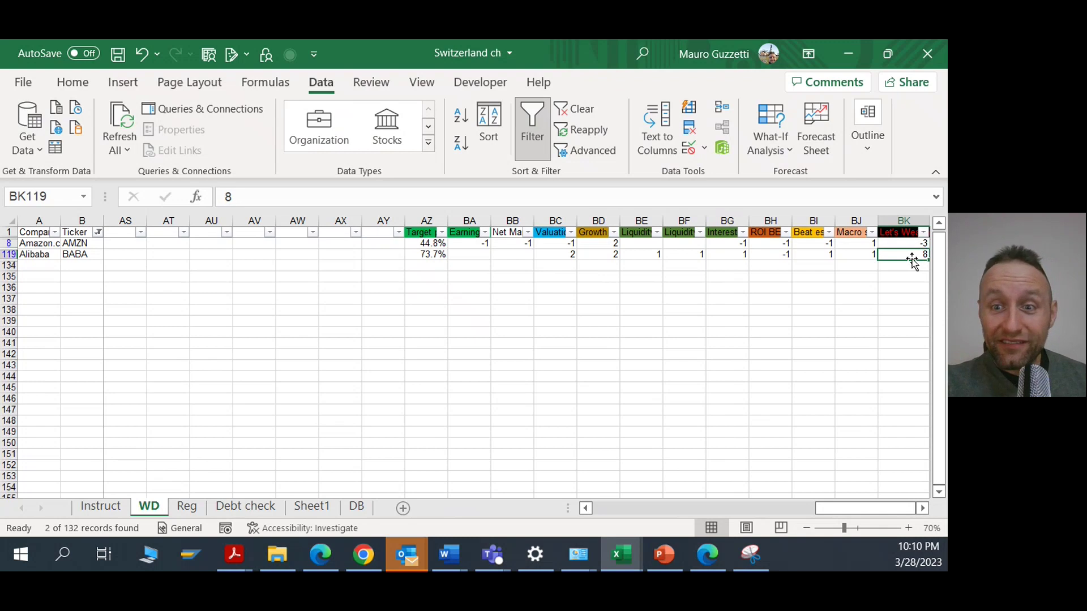
left_click(907, 244)
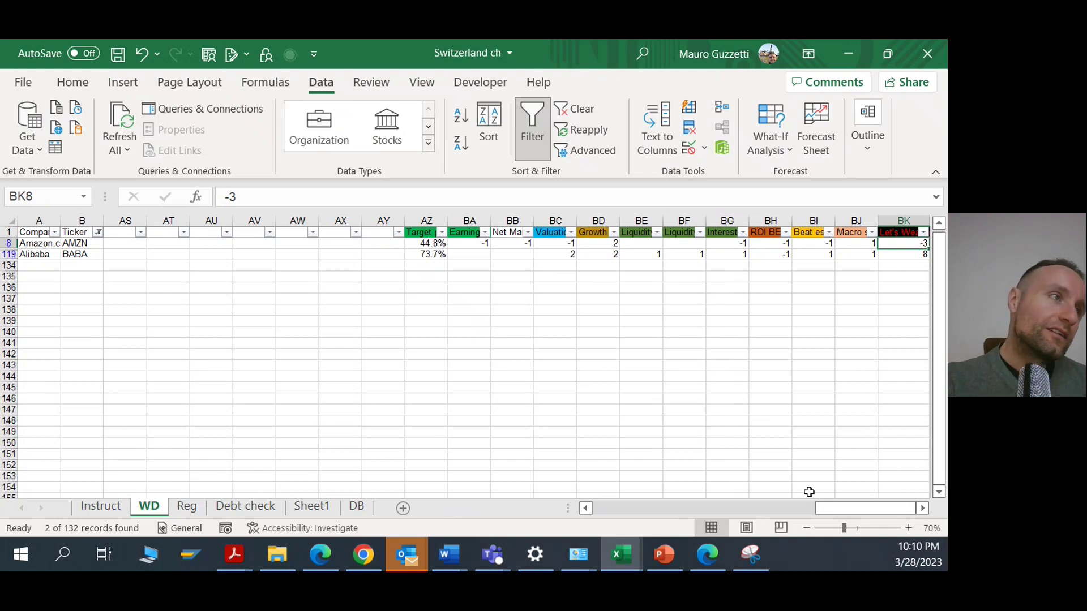
Return to the first data columns and examine the last close, number of analysts and Average column for Amazon and Alibaba.
left_click_drag(810, 489, 648, 481)
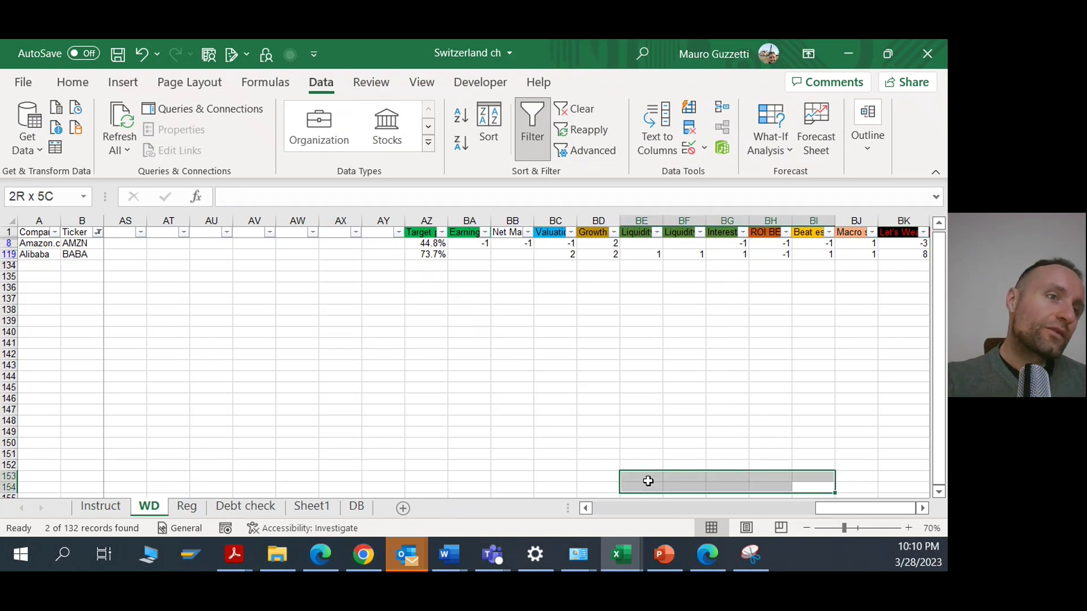
left_click(602, 513)
left_click(602, 514)
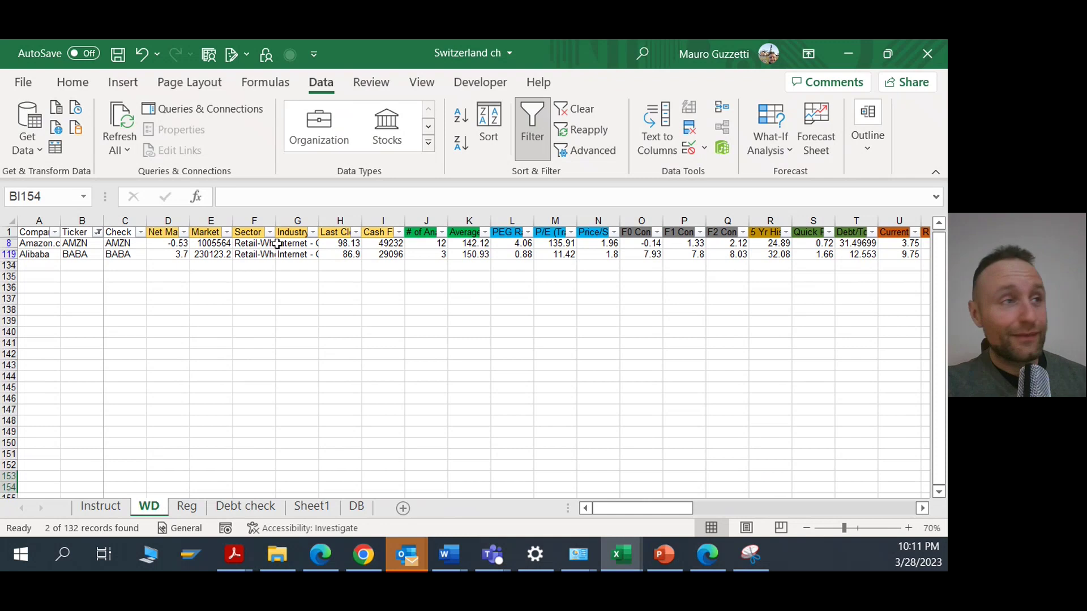
left_click(345, 243)
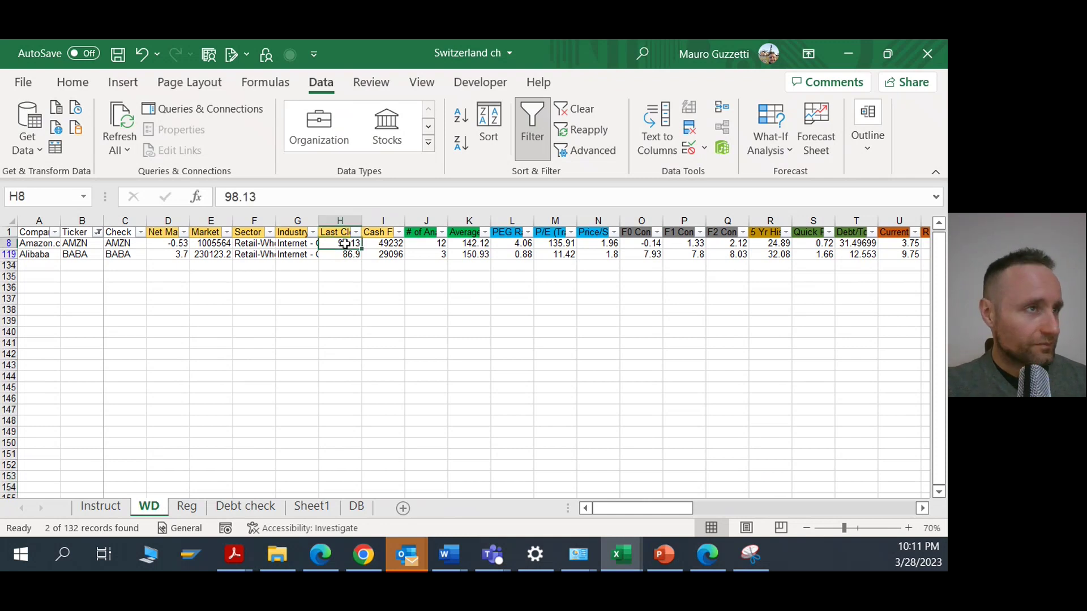
left_click(432, 245)
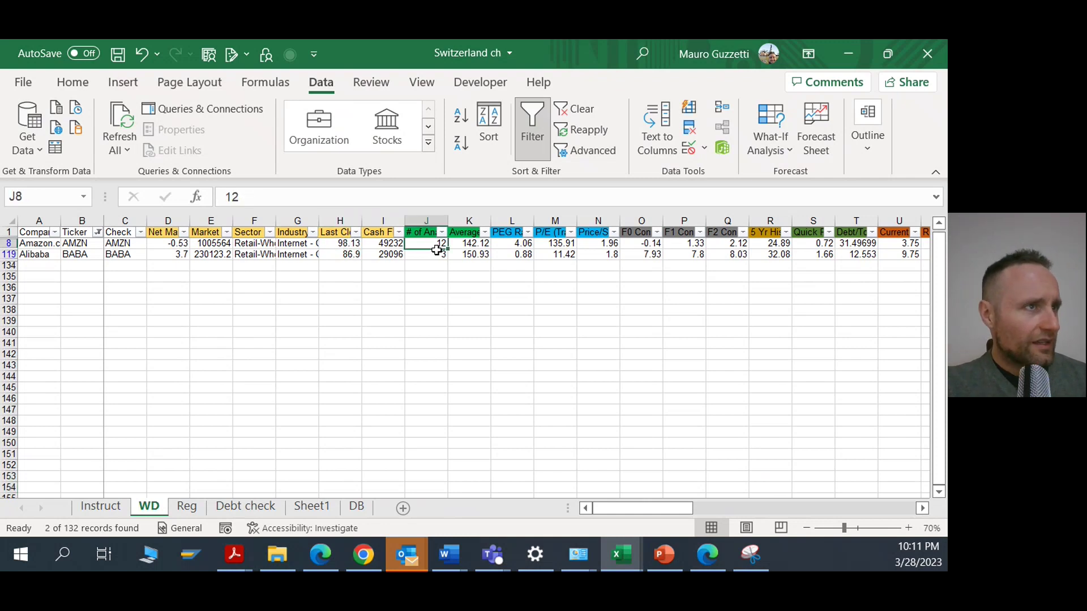
left_click(479, 255)
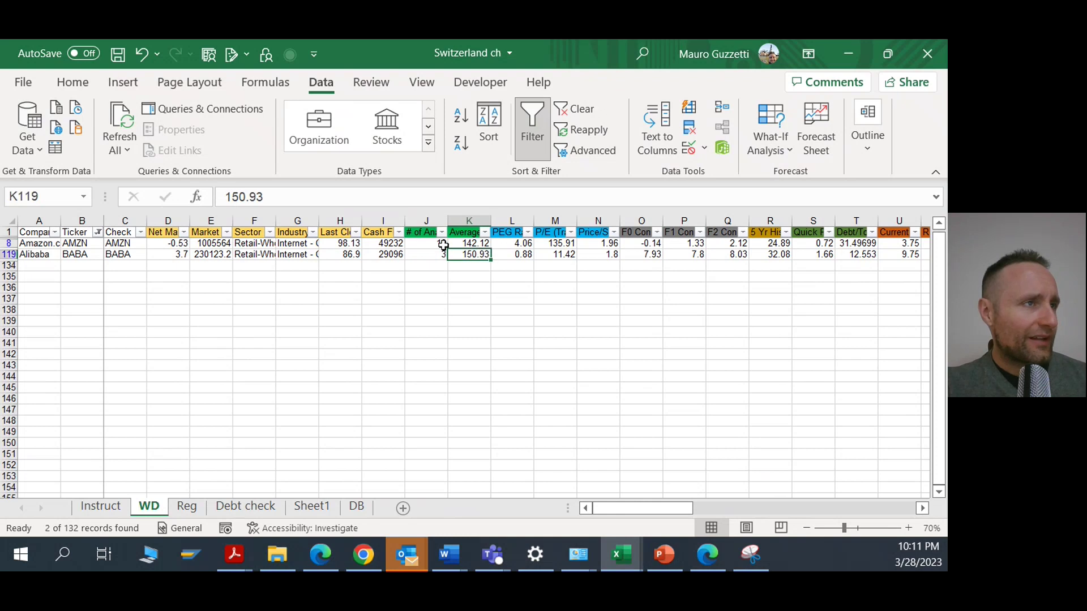
left_click_drag(443, 246, 465, 258)
Compare the PEG, P/E and Price/Sales ratios of Amazon and Alibaba in columns L to N.
left_click(519, 243)
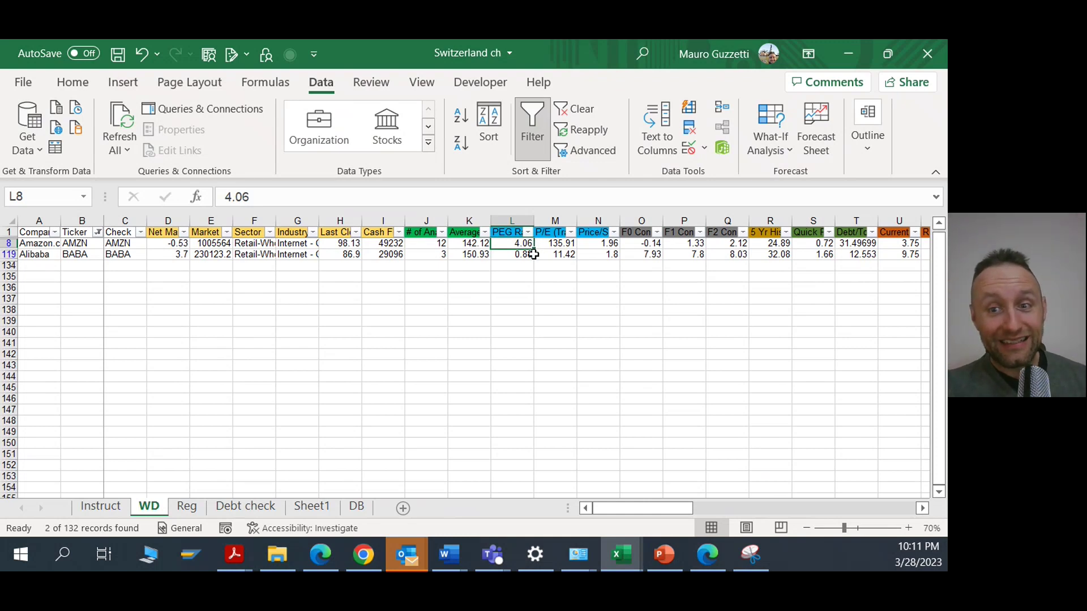
left_click(532, 255)
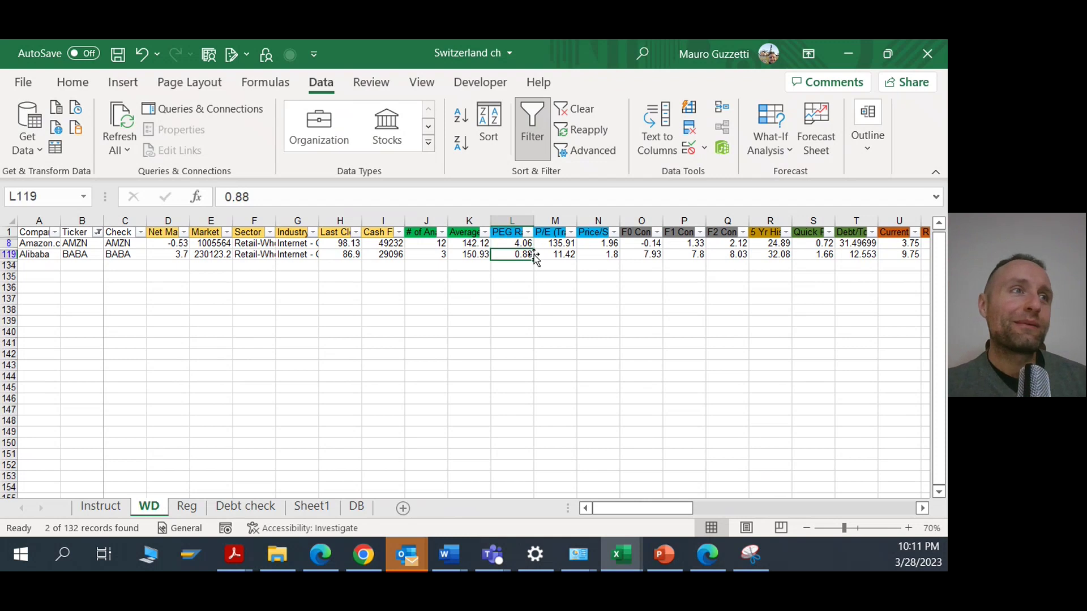
left_click(535, 256)
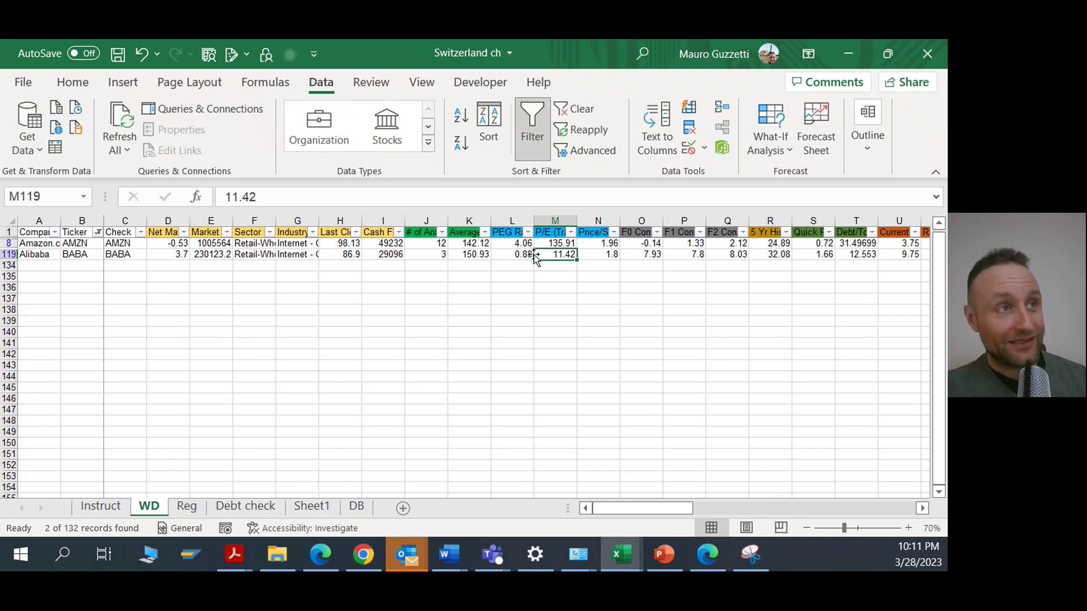
key("Up")
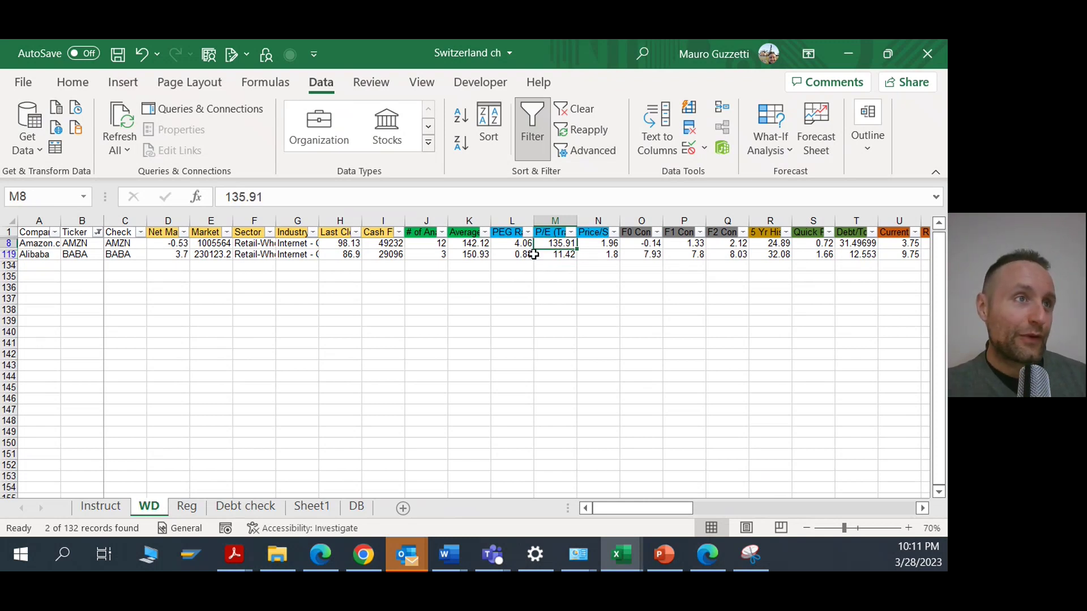
key("Up")
key("Down")
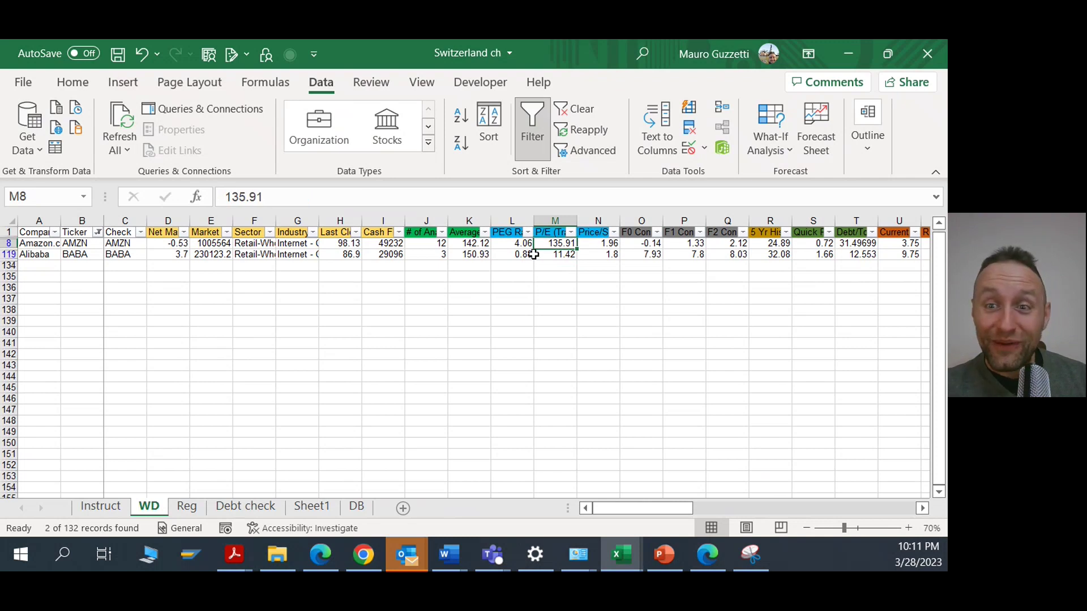
key("Down")
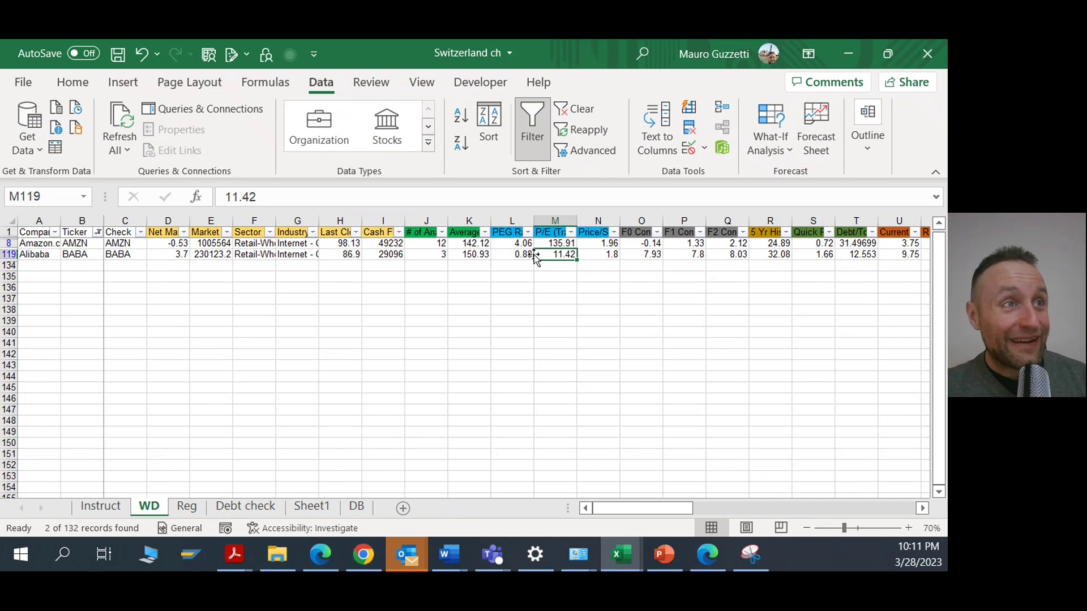
key("Right")
key("Up")
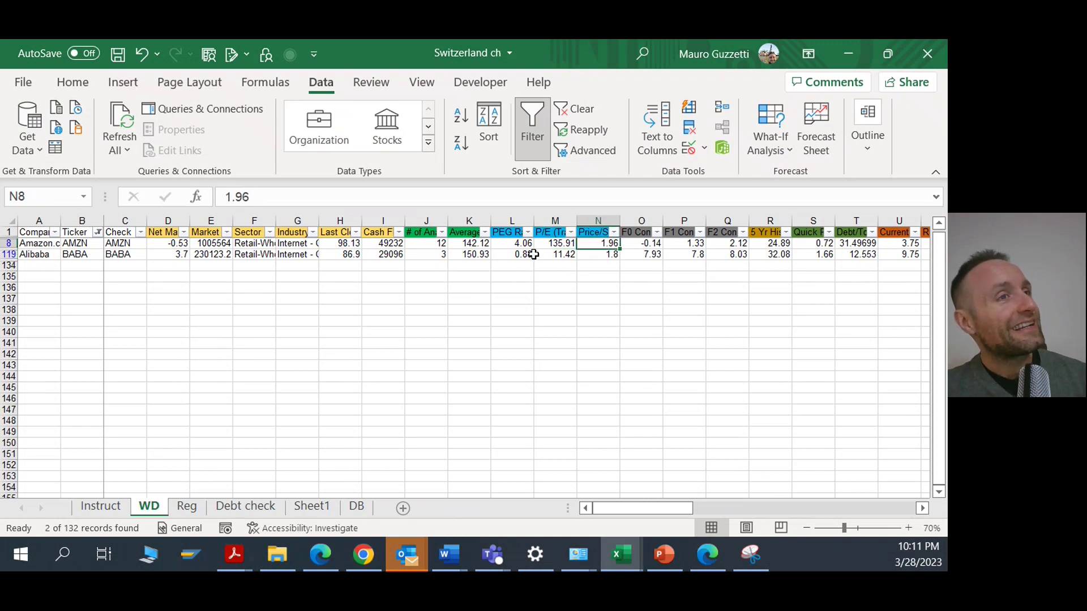
Examine Alibaba's F0, F1 and F2 consensus figures in columns O to Q against its P/E ratio.
key("Right")
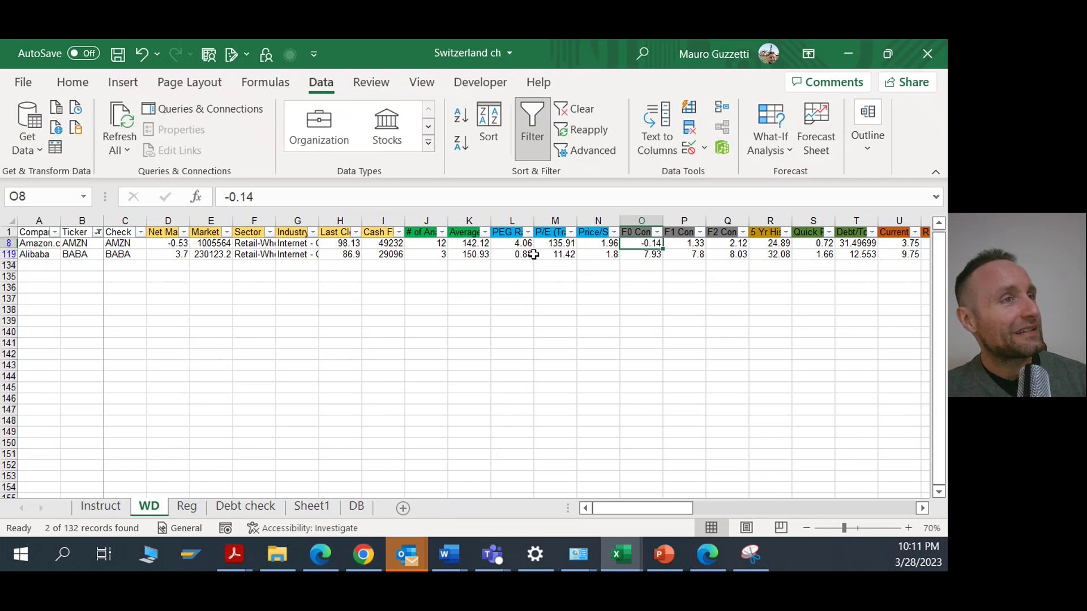
key("Down")
key("Left")
key("Left")
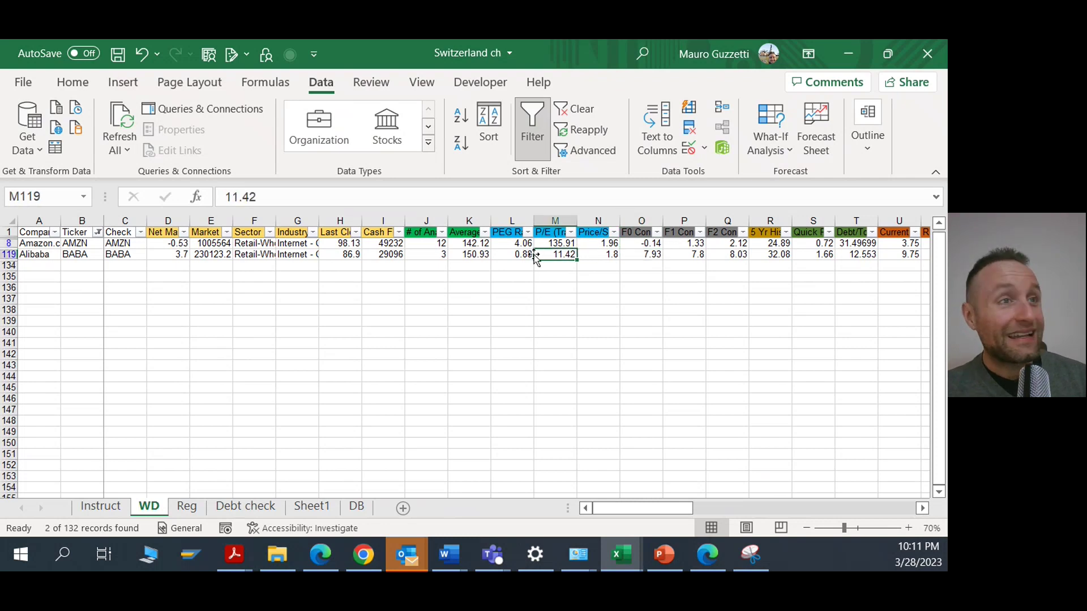
key("Right")
key("Right")
key("Right")
key("Right")
key("Right")
key("Right")
key("Right")
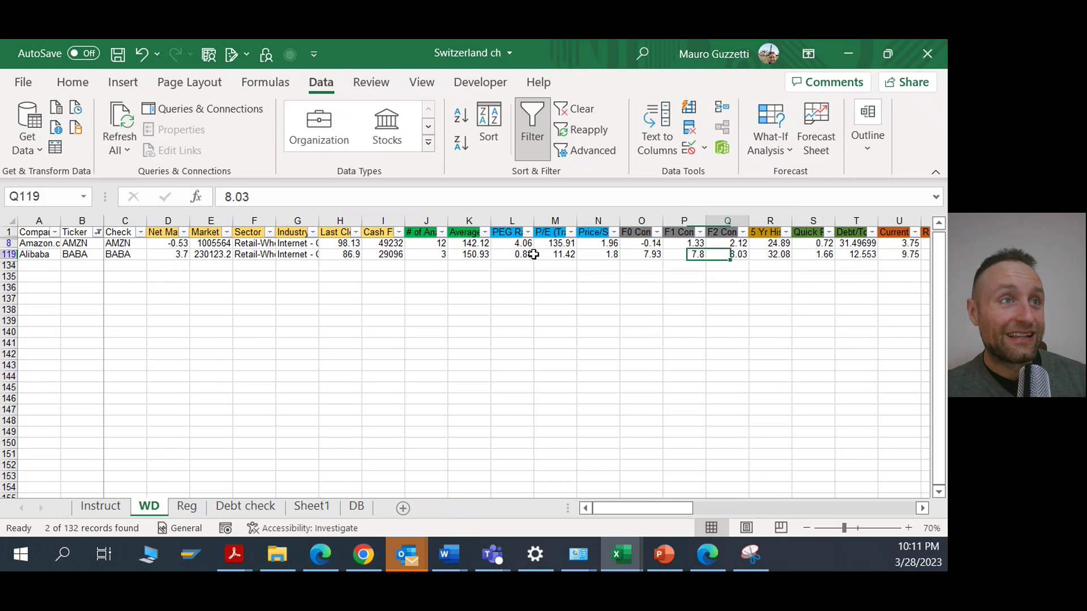
key("Left")
key("Left")
key("Left")
key("Left")
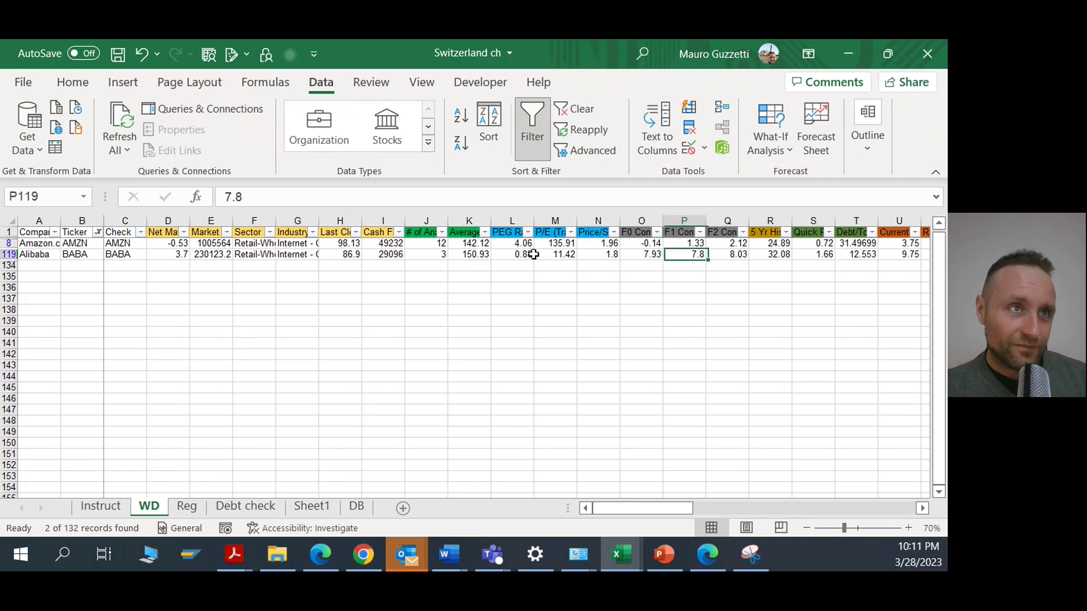
Compare Amazon's F0 to F2 consensus figures in columns O to Q with those of Alibaba.
key("Left")
key("Up")
key("Right")
key("Right")
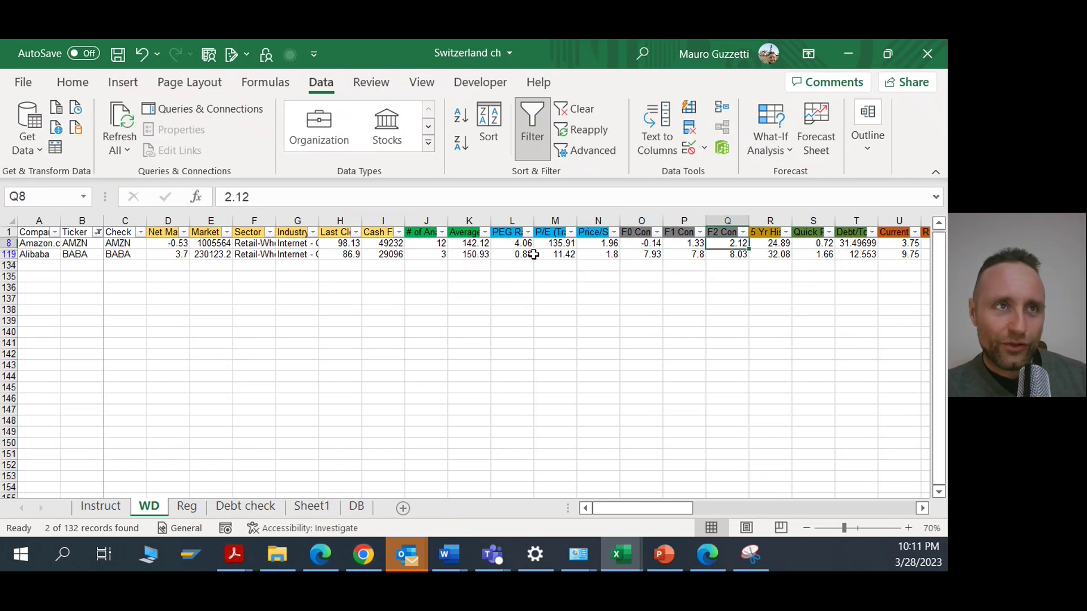
key("Down")
key("Left")
key("Left")
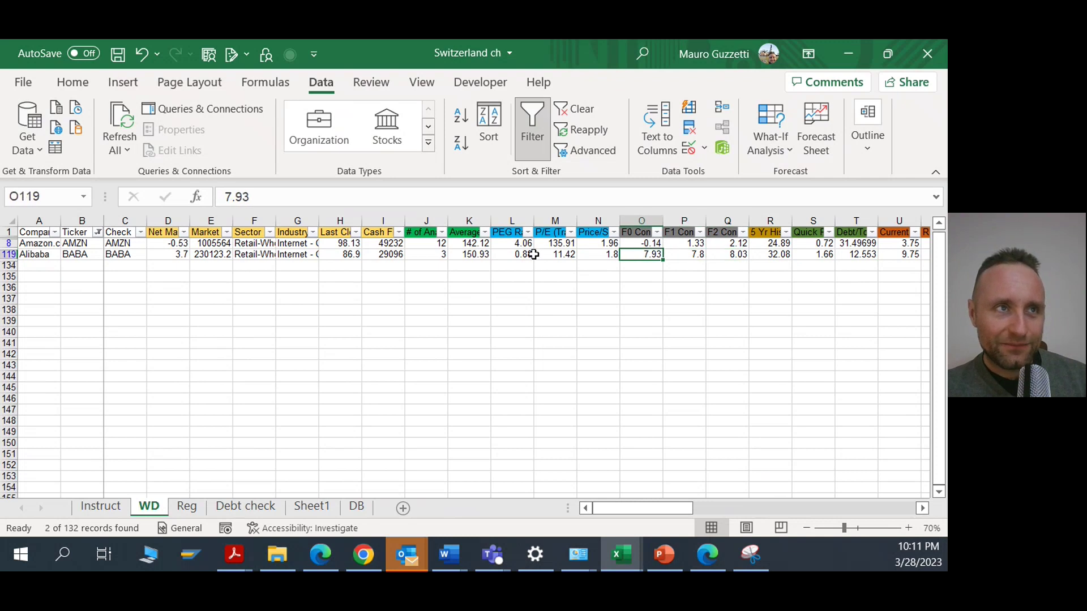
Compare the five-year historical figures of Amazon and Alibaba in column R.
key("Right")
key("Right")
key("Right")
key("Right")
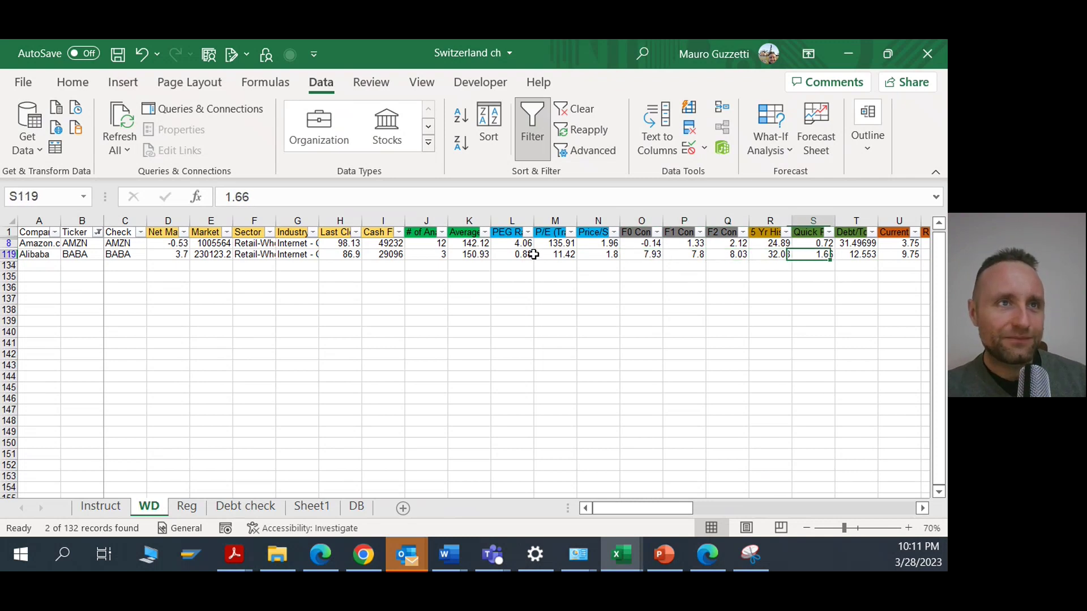
key("Right")
key("Right")
key("Right")
key("Right")
key("Left")
key("Left")
key("Left")
key("Left")
key("Left")
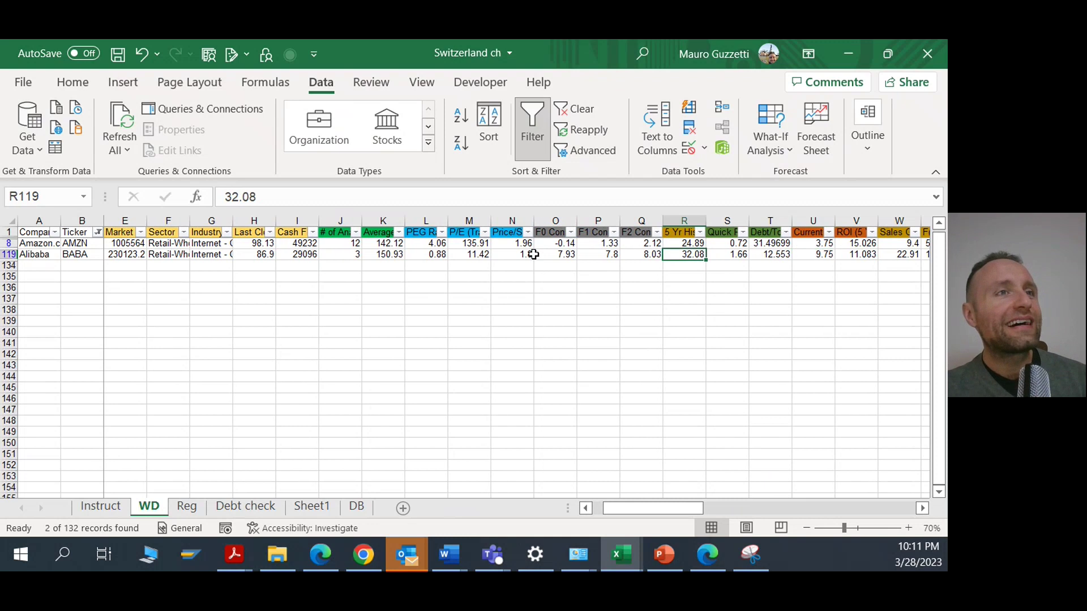
key("Up")
key("Up")
key("Down")
key("Down")
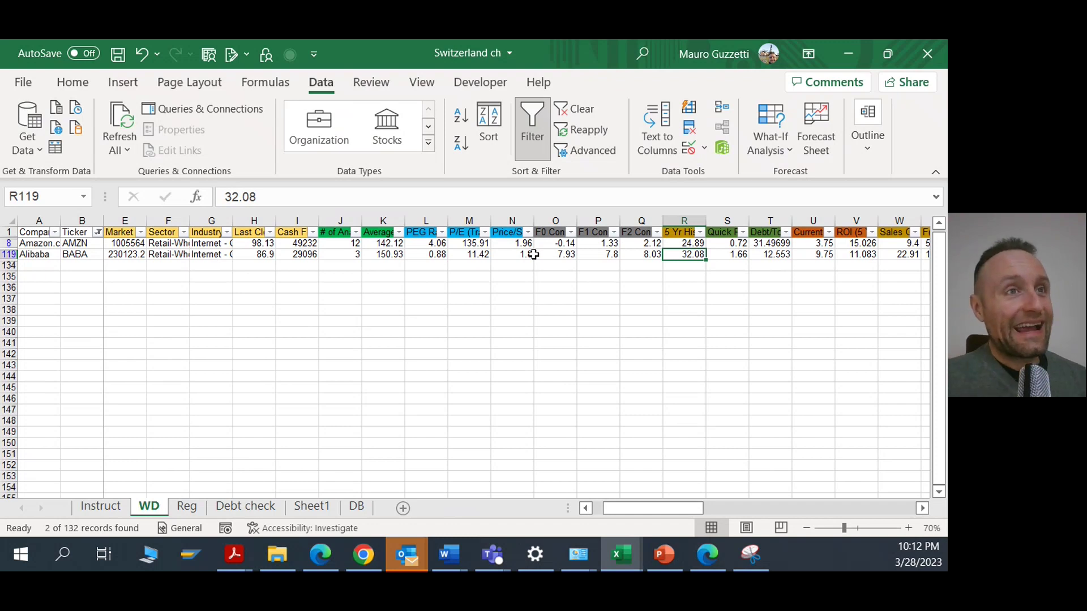
key("Right")
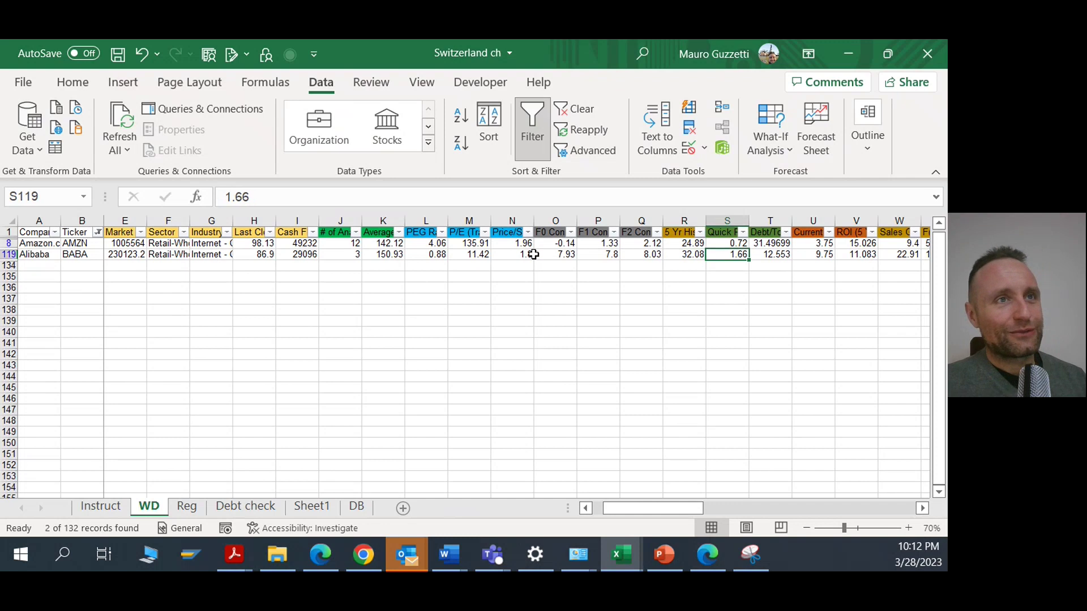
key("Left")
key("Up")
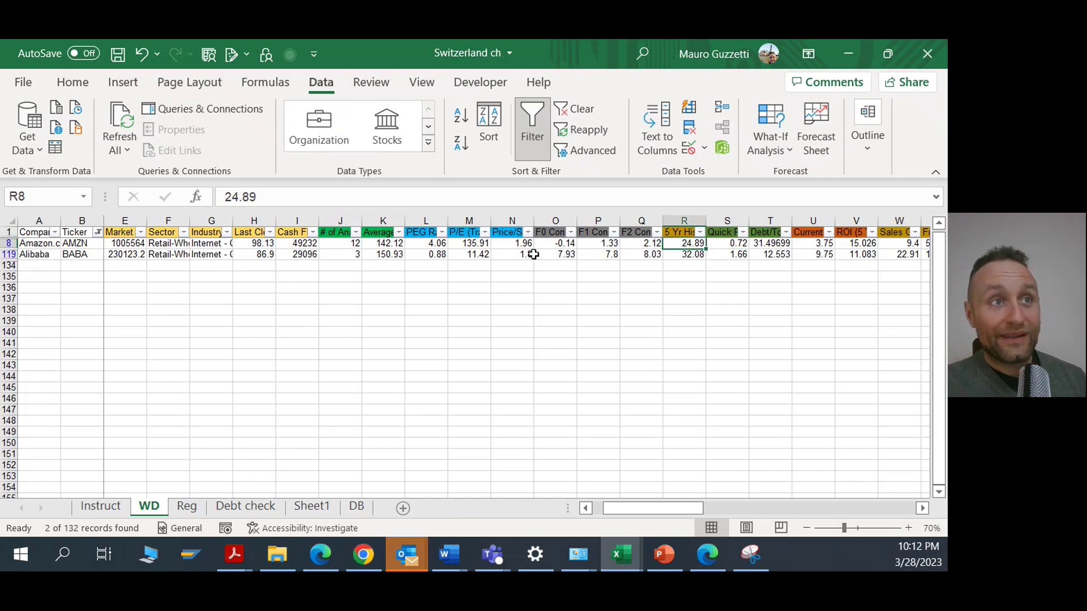
key("Down")
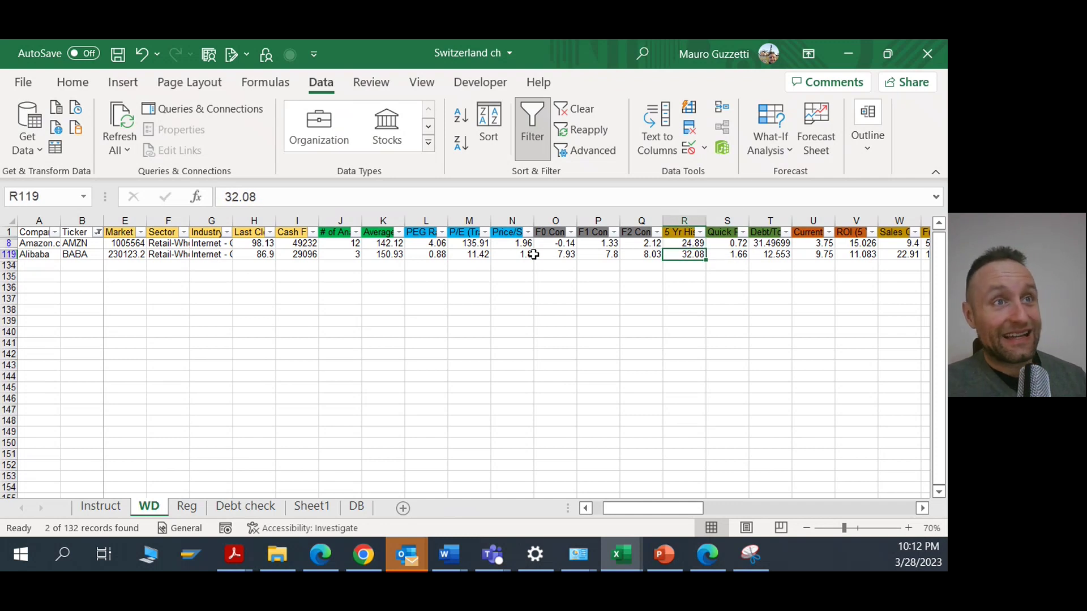
Compare the quick ratios of Amazon and Alibaba in column S.
key("Right")
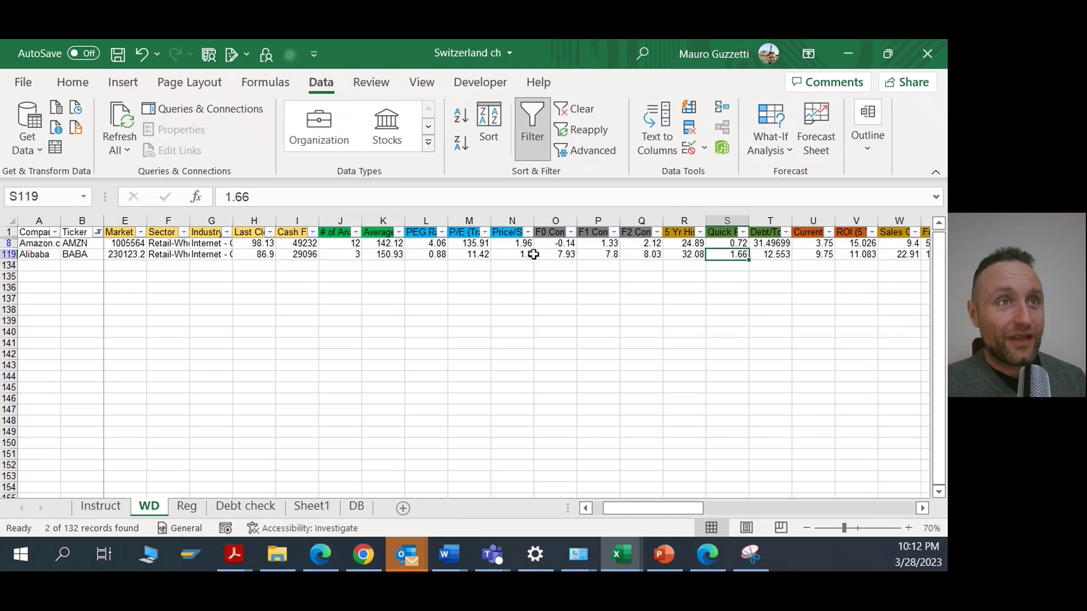
key("Up")
key("Up")
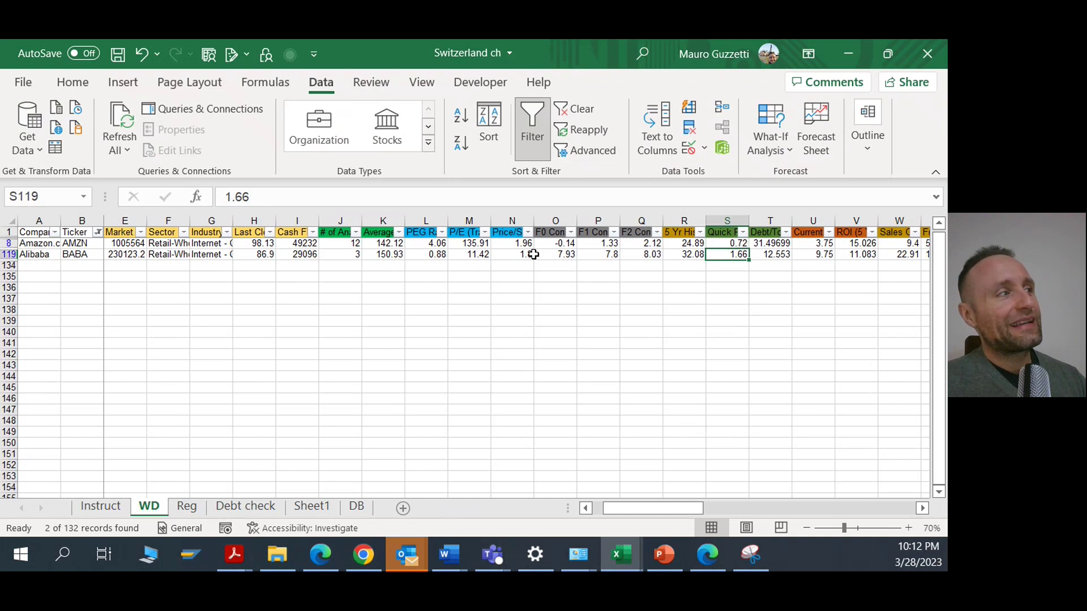
key("Up")
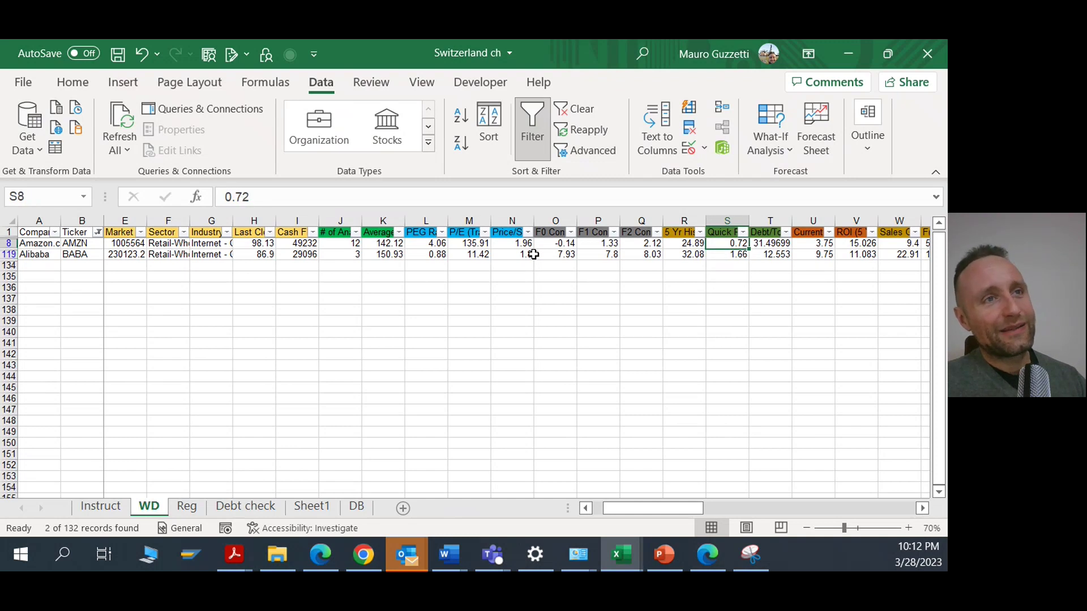
key("Down")
key("Up")
key("Down")
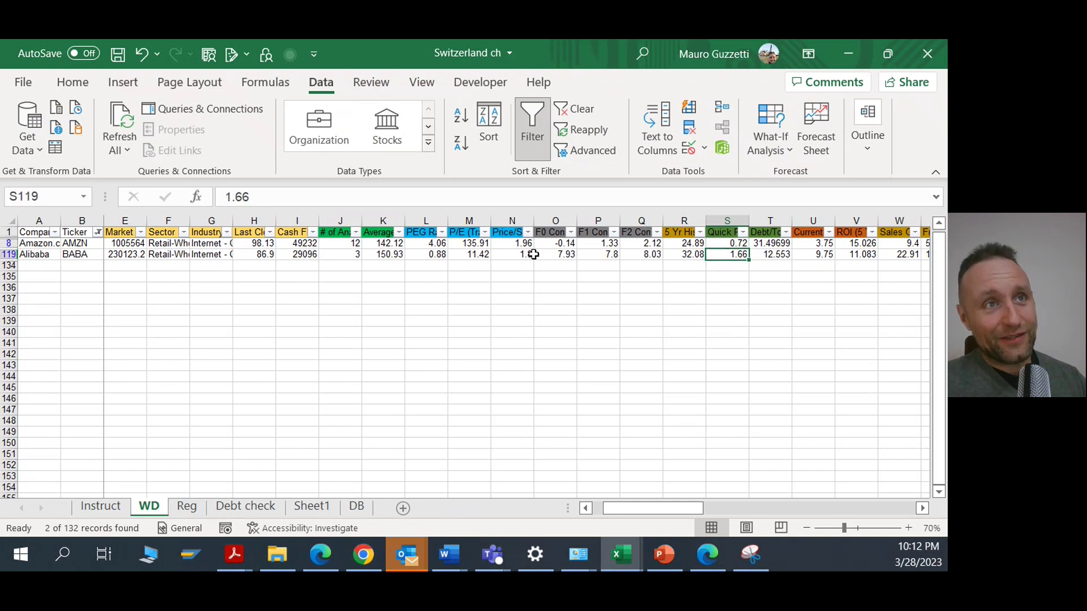
Compare the debt ratios of Amazon and Alibaba in column T.
key("Right")
key("Up")
key("Up")
key("Down")
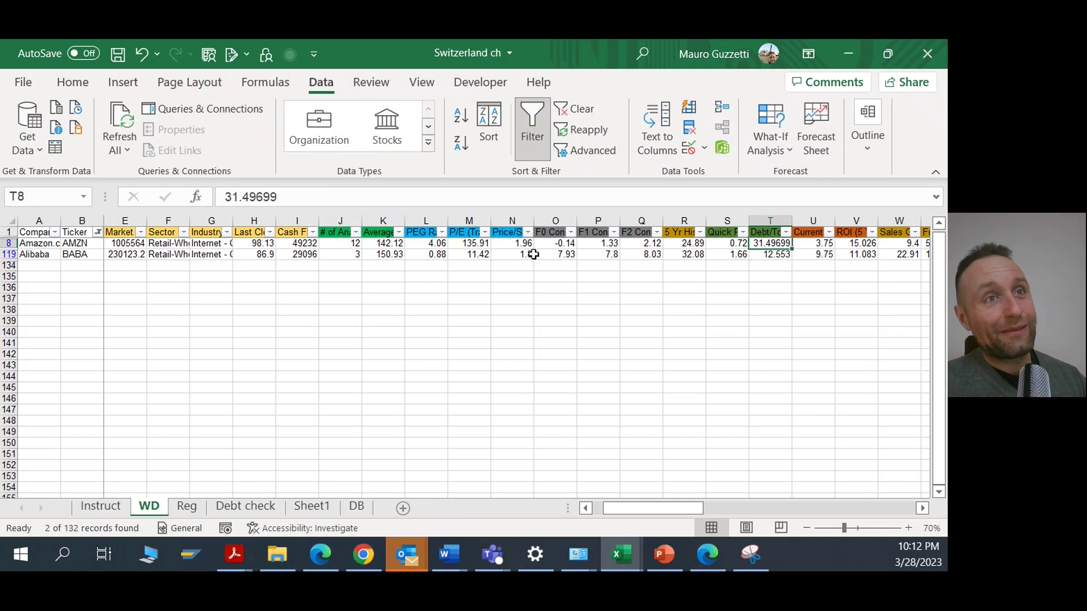
key("Down")
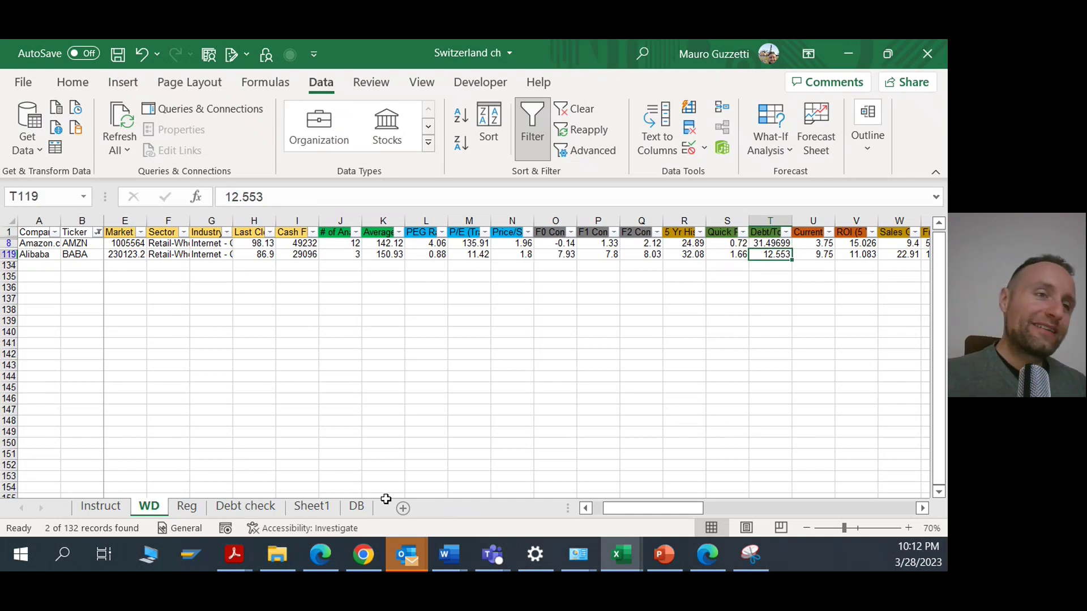
Compare the liquidity scores in columns BE and BF and the "Let's Wealth score" in BK for Amazon and Alibaba.
left_click_drag(629, 510, 847, 481)
left_click(715, 254)
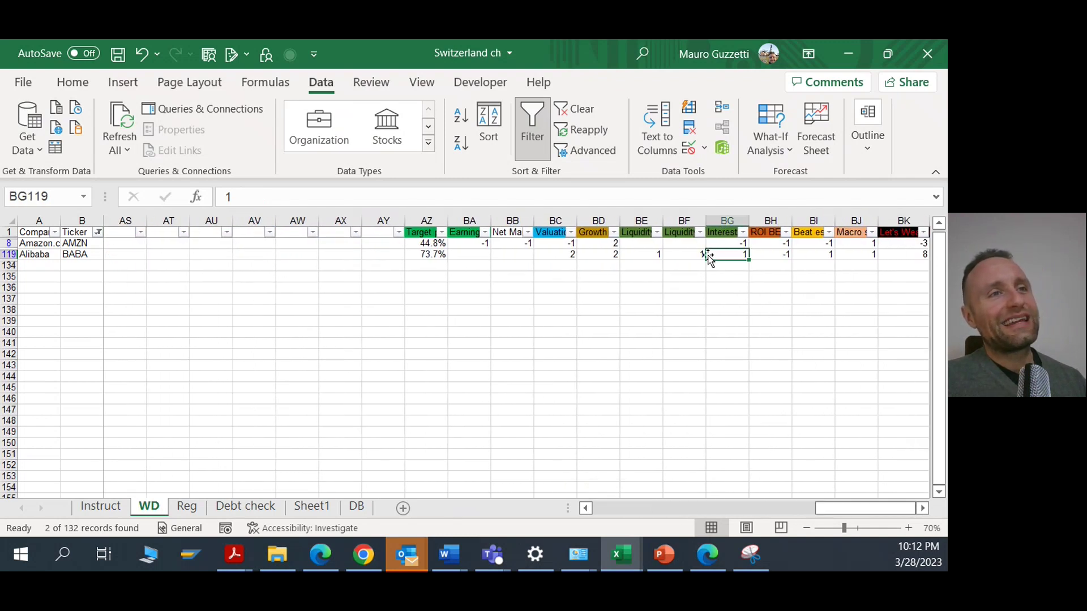
left_click(701, 255)
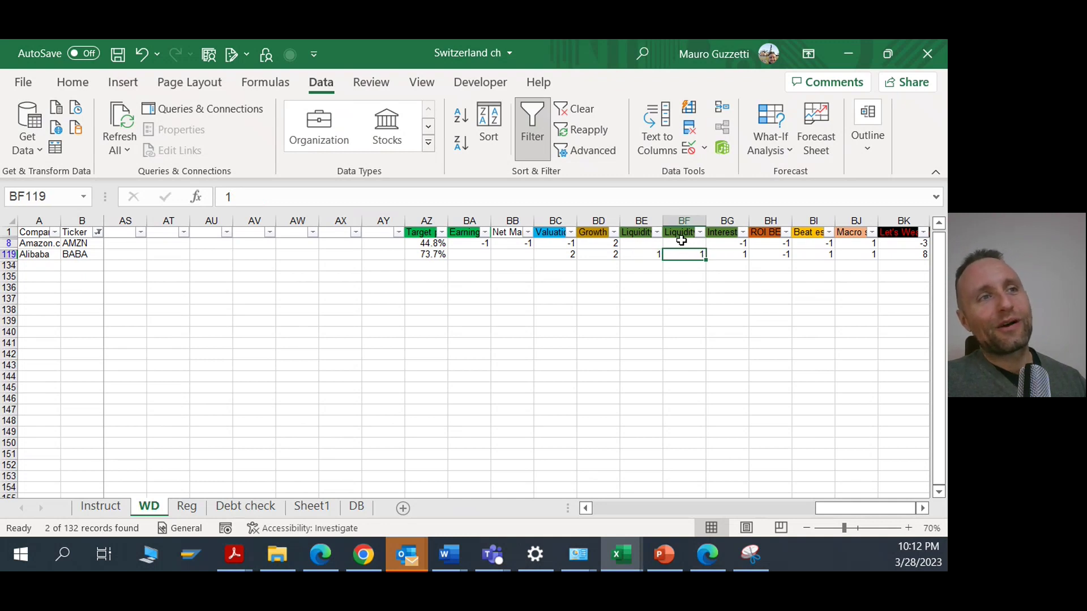
left_click(676, 243)
left_click(646, 241)
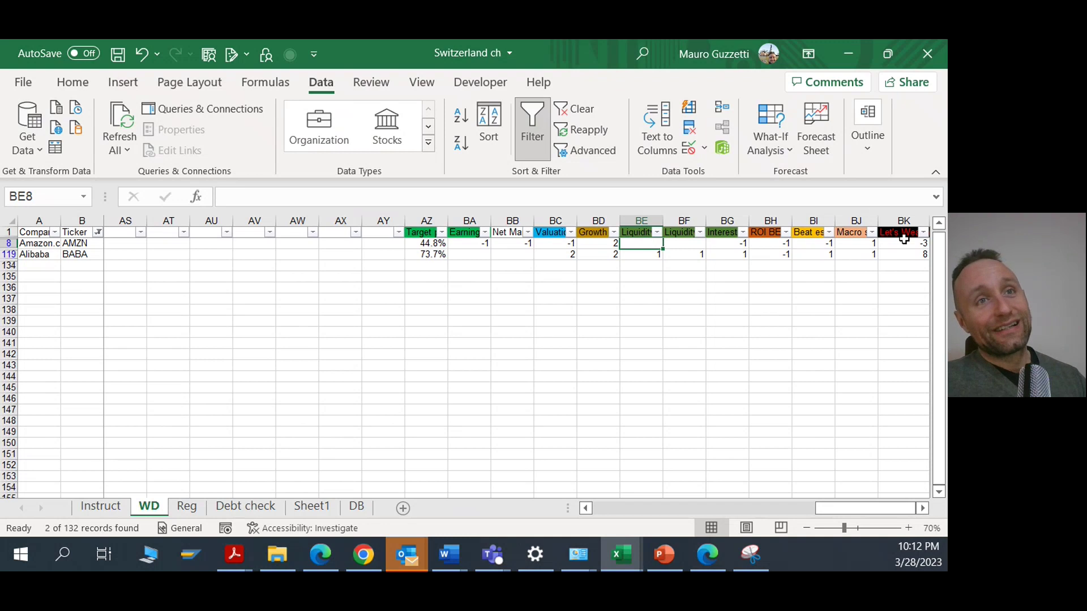
left_click(910, 256)
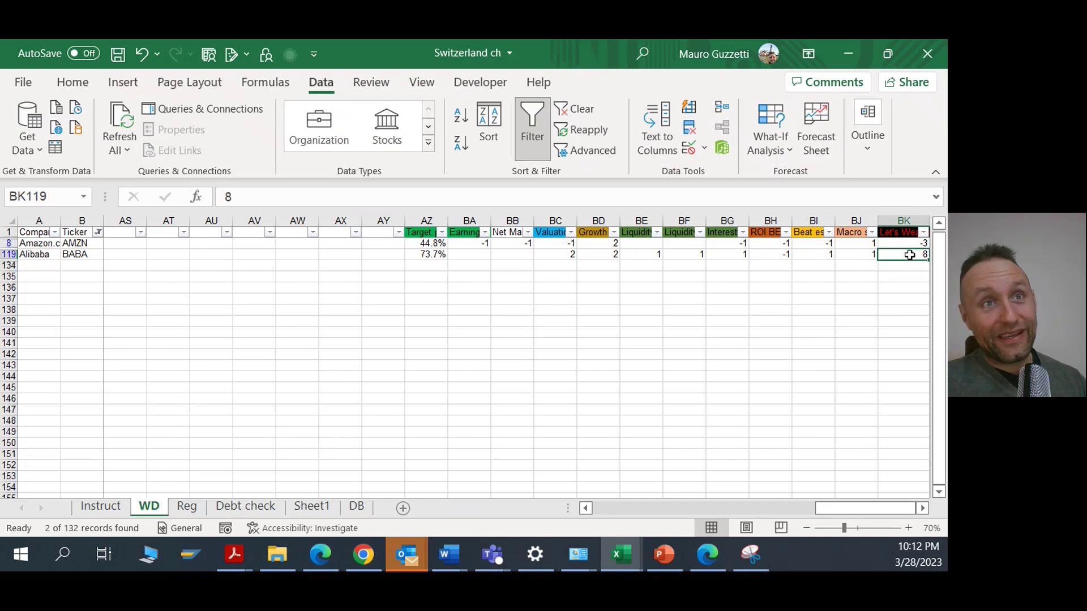
left_click(907, 243)
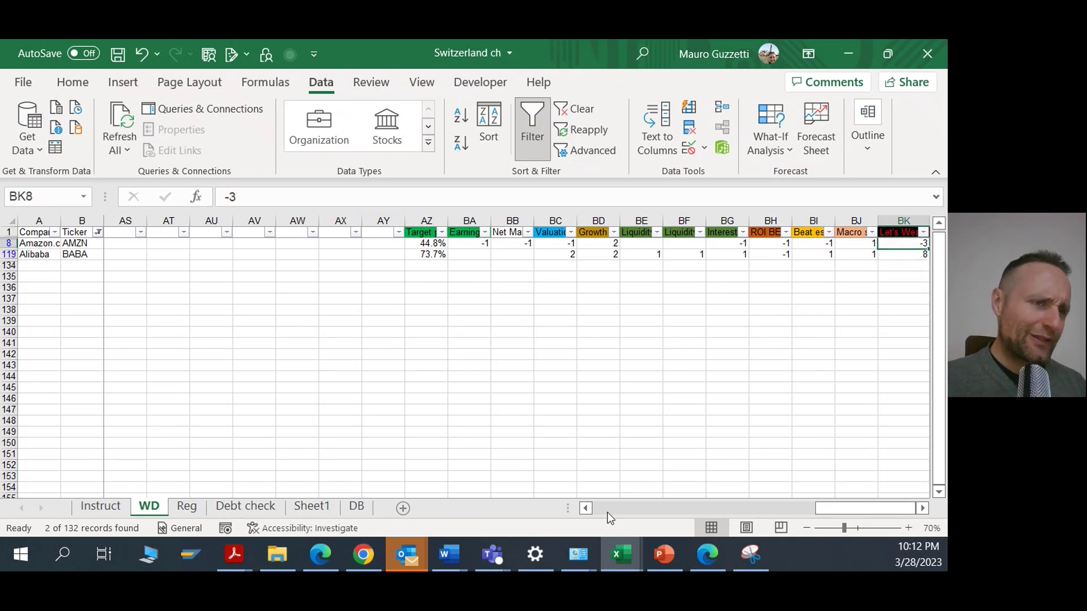
Return to the ratio columns and examine Amazon's debt ratio and "Current" value in columns T and U.
left_click(586, 508)
left_click_drag(586, 509, 586, 508)
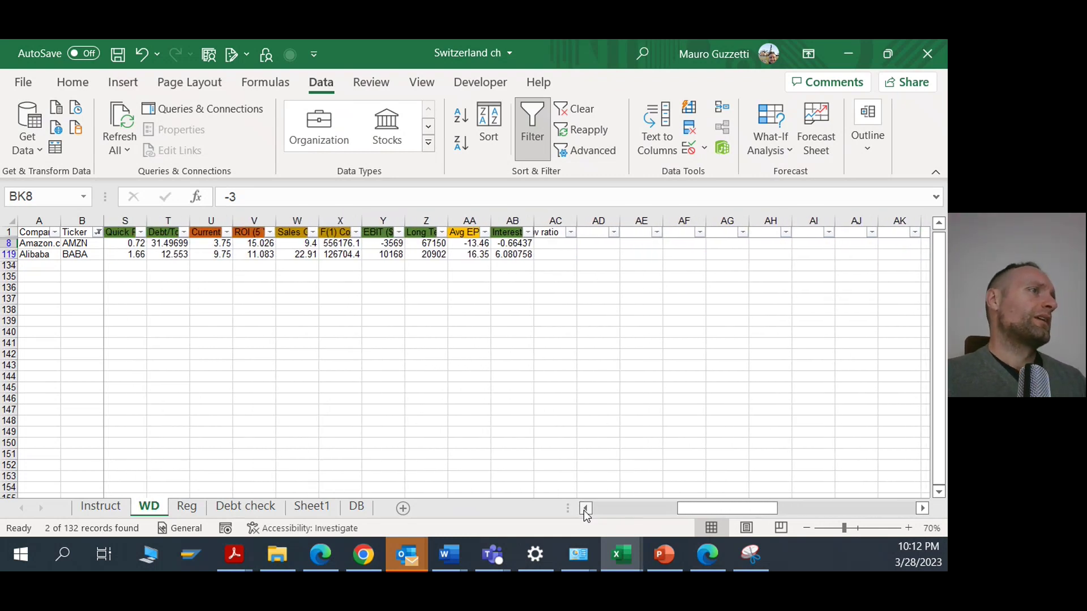
left_click(214, 247)
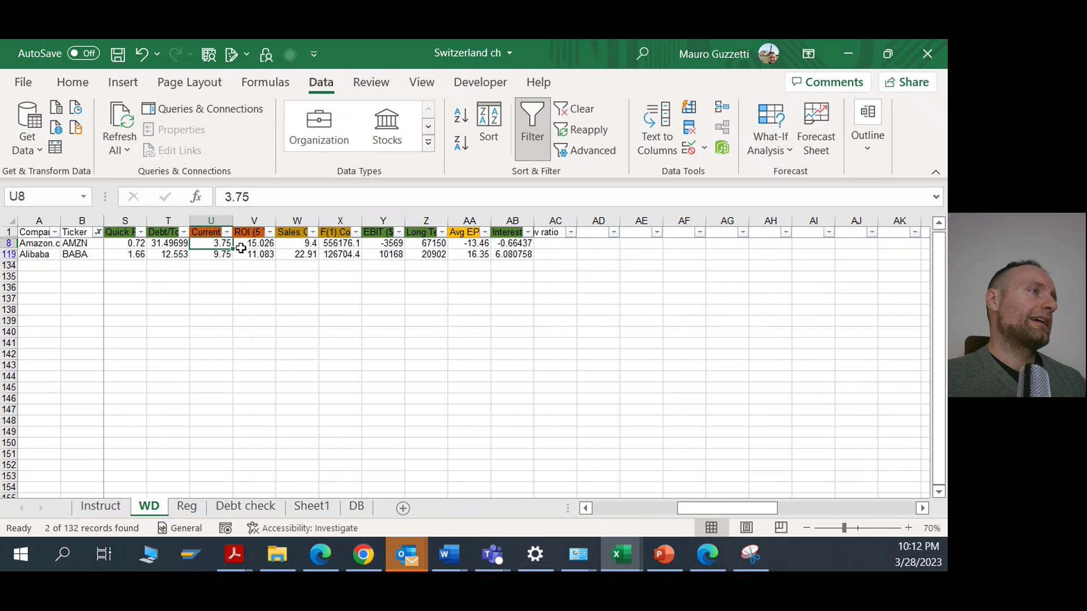
left_click(242, 247)
key("Left")
key("Left")
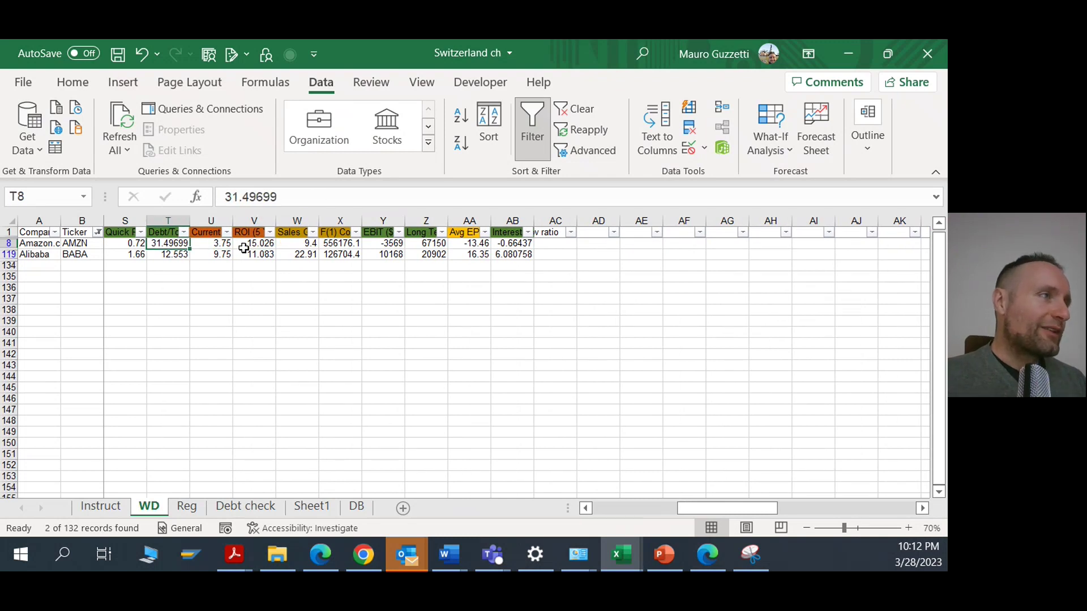
key("Up")
key("Right")
key("Down")
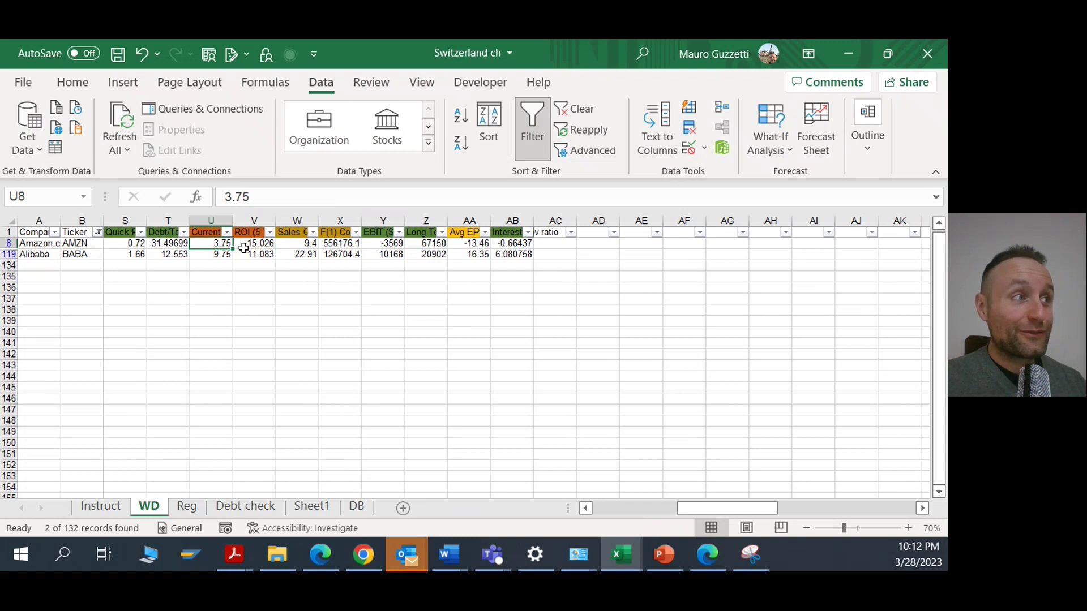
Compare Alibaba's "Current" value in column U with Amazon's, alongside the ROI in column V.
left_click(243, 248)
key("Left")
key("Down")
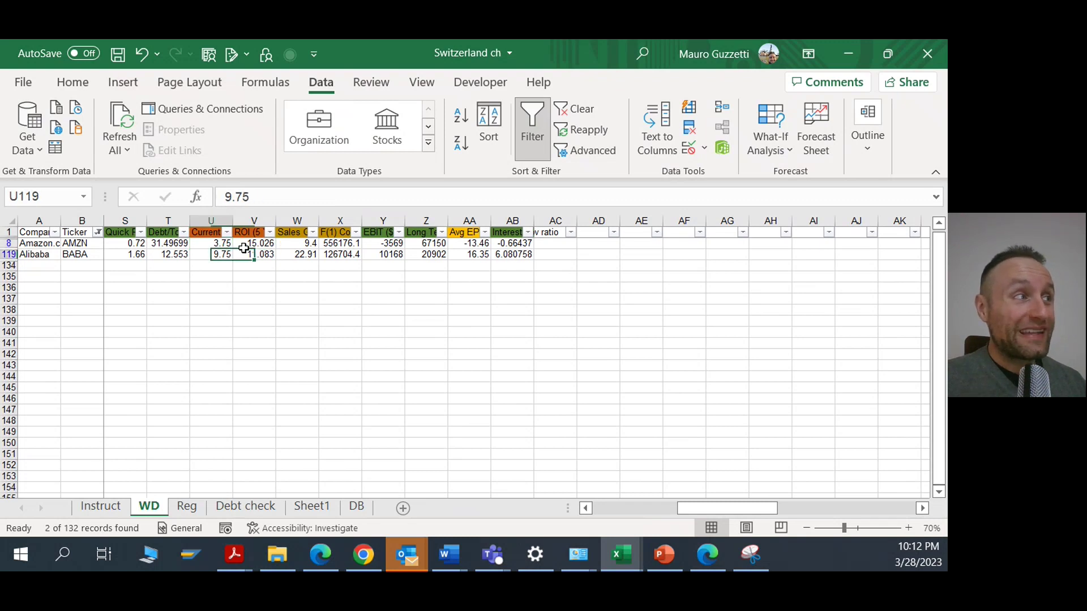
key("Right")
key("Left")
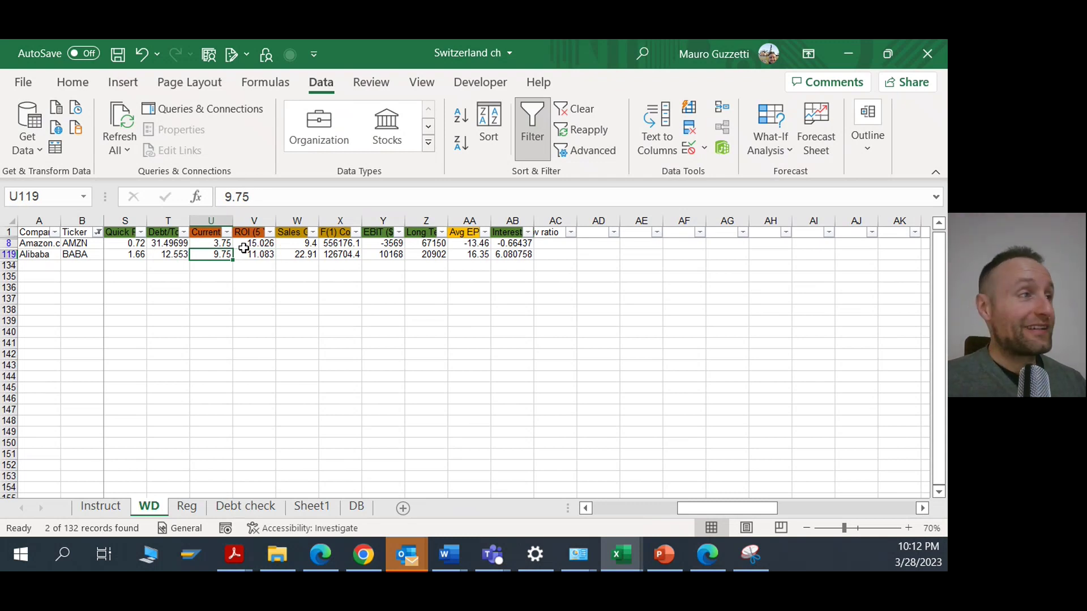
Compare the ROI and sales growth of Amazon and Alibaba in columns V and W.
key("Right")
key("Right")
key("Right")
key("Up")
key("Left")
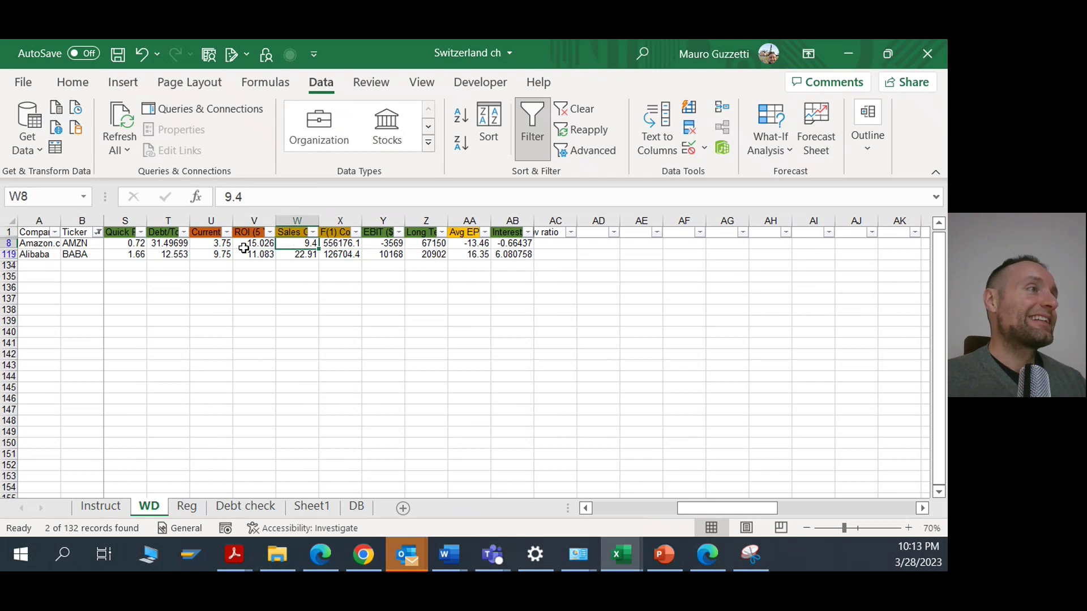
key("Left")
key("Left")
key("Down")
key("Right")
key("Right")
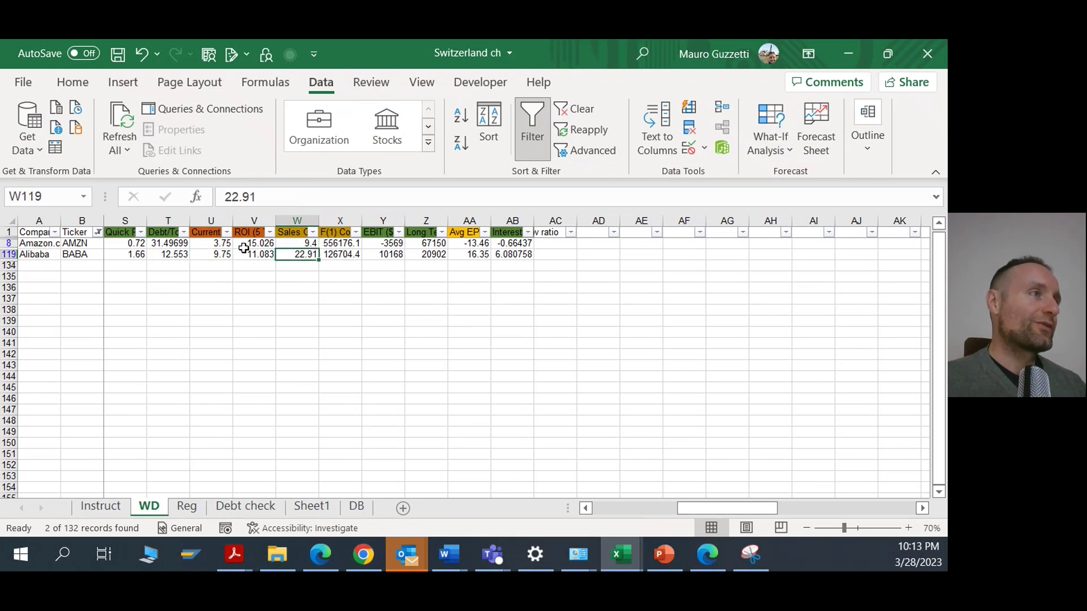
Read the full header of sales growth column W and review both companies' values beneath it.
key("Up")
key("Up")
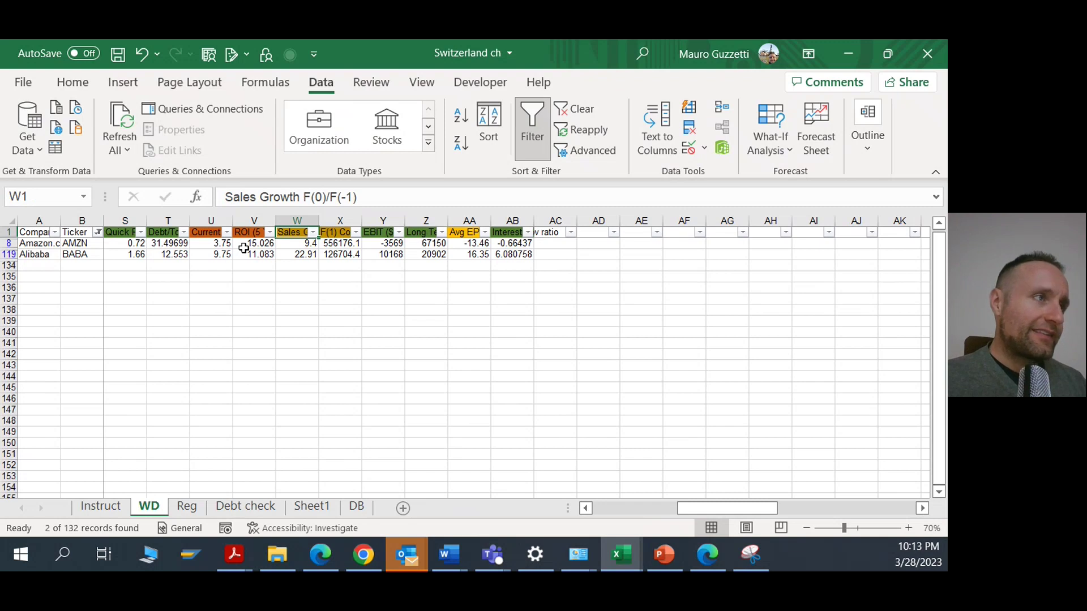
key("Down")
key("Down")
key("Up")
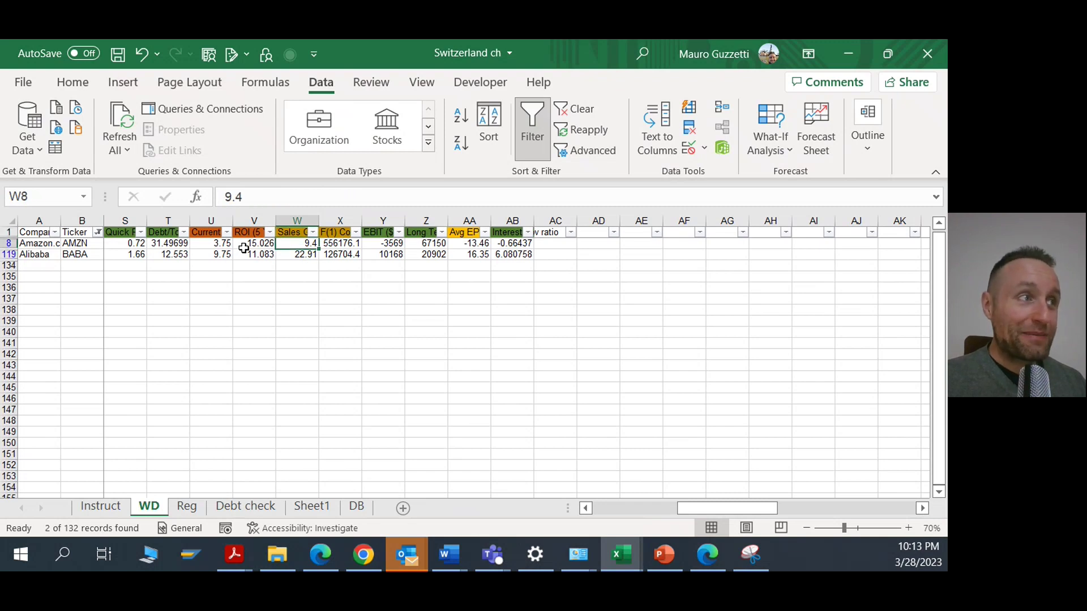
Examine Amazon's EBIT value in column Y and read that column's full header.
key("Right")
key("Right")
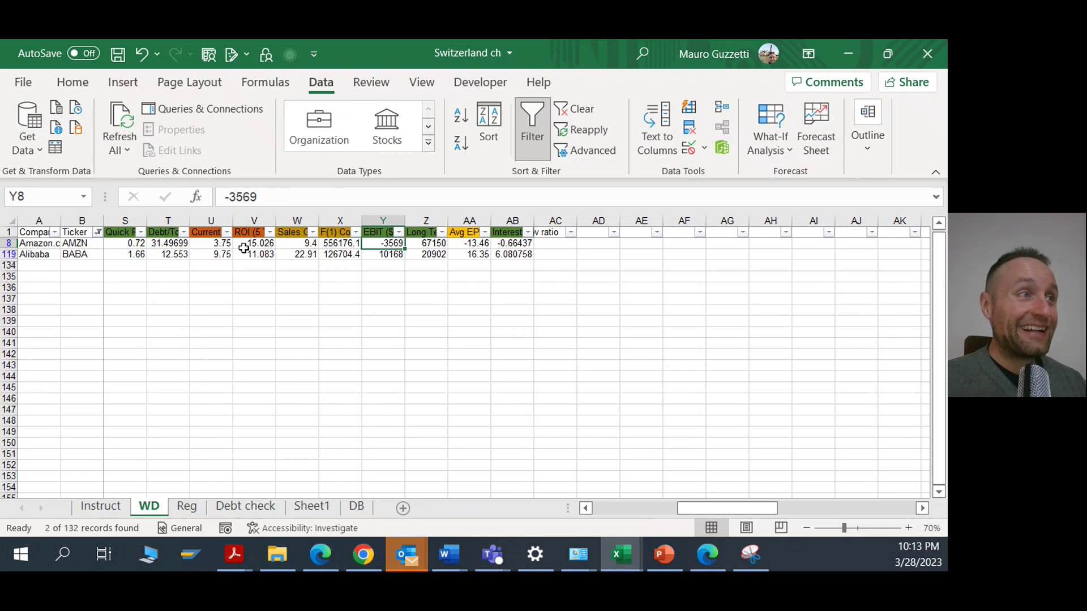
key("Up")
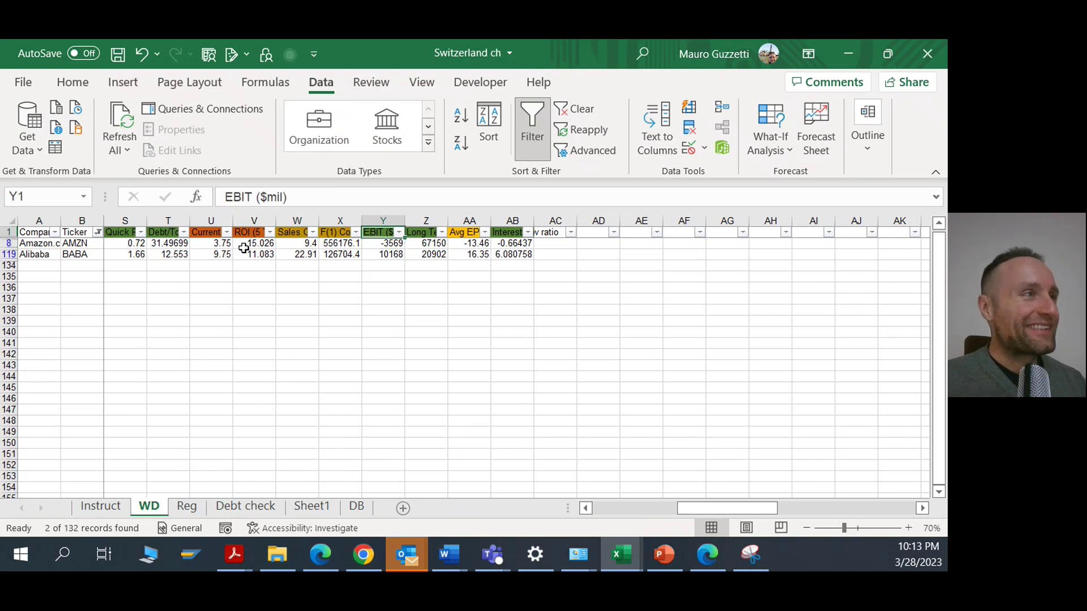
Check Alibaba's EBIT in column Y, and compare the long-term figures of Amazon and Alibaba in column Z.
key("Down")
key("Down")
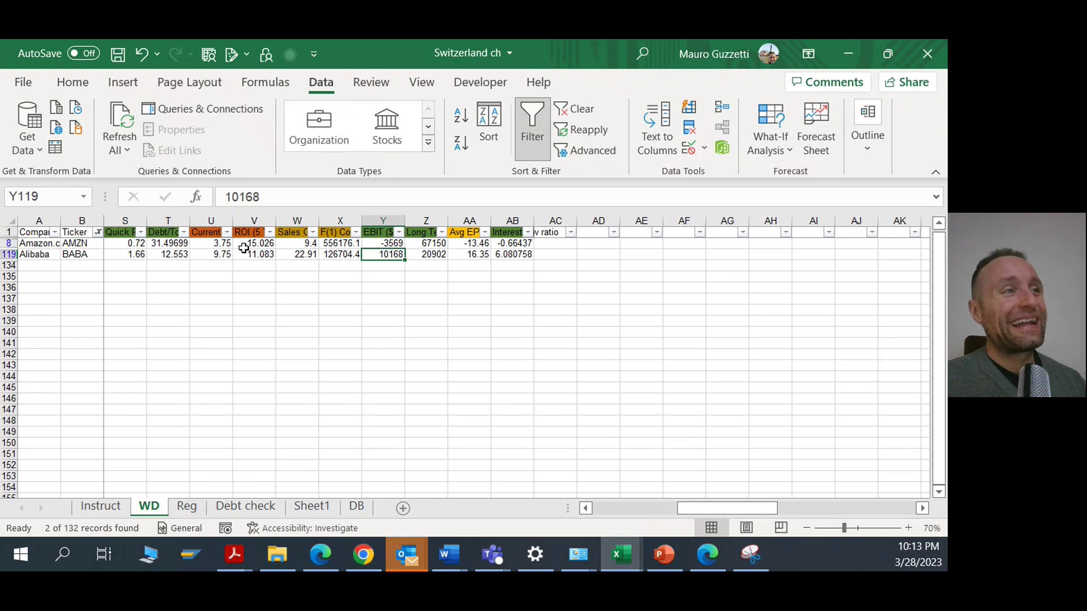
key("Right")
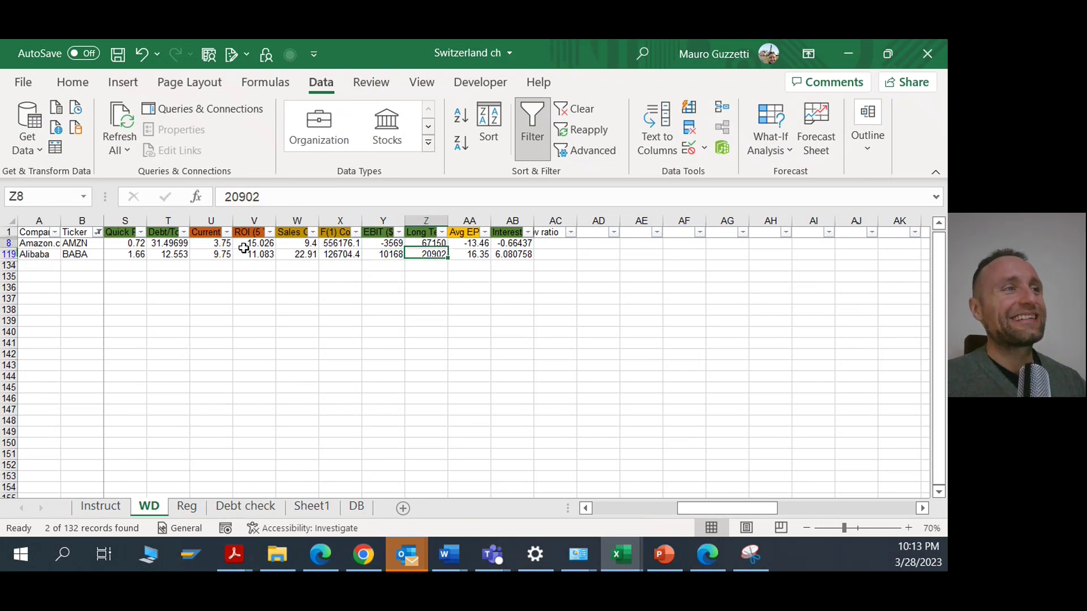
key("Up")
key("Up")
key("Down")
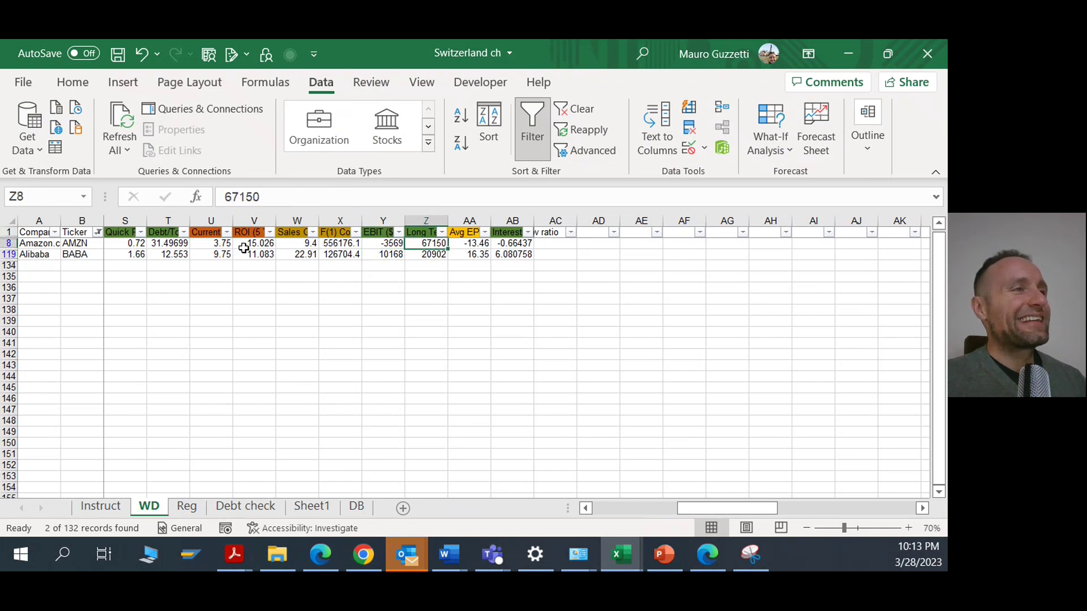
key("Down")
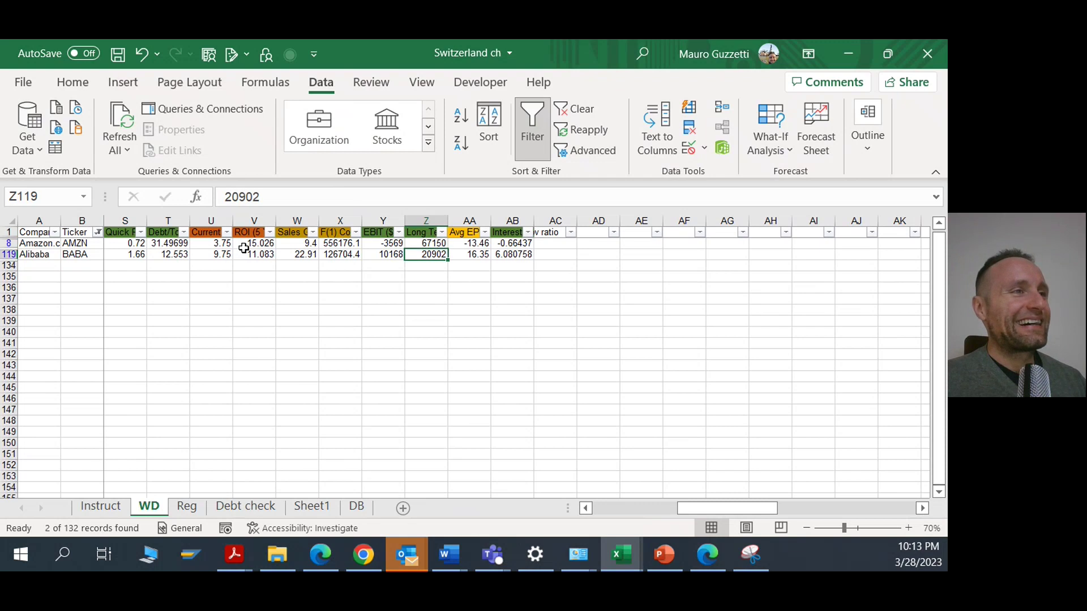
key("Up")
key("Down")
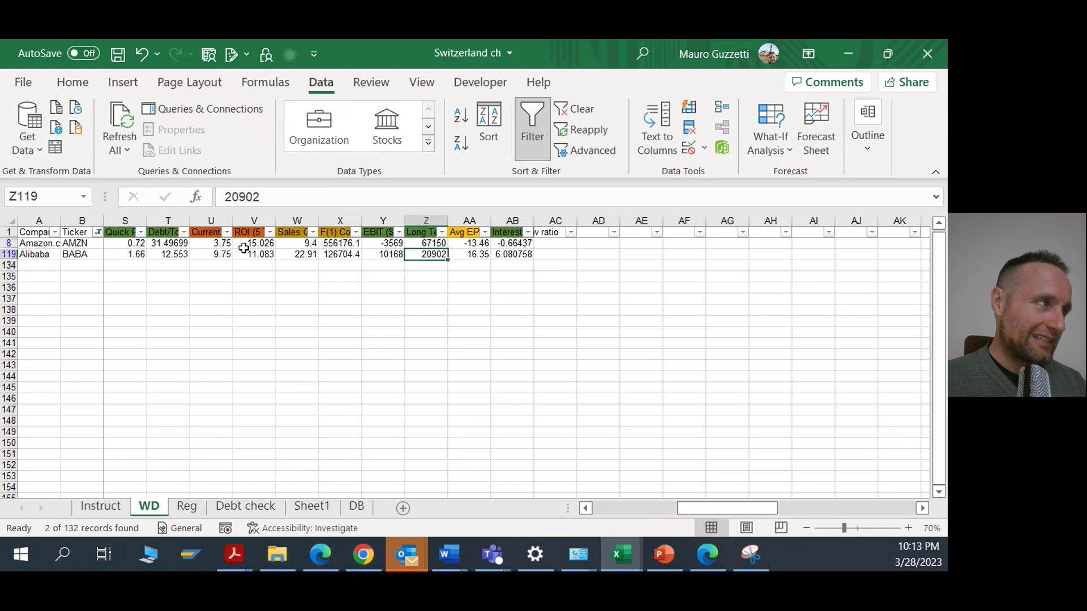
key("Up")
key("Down")
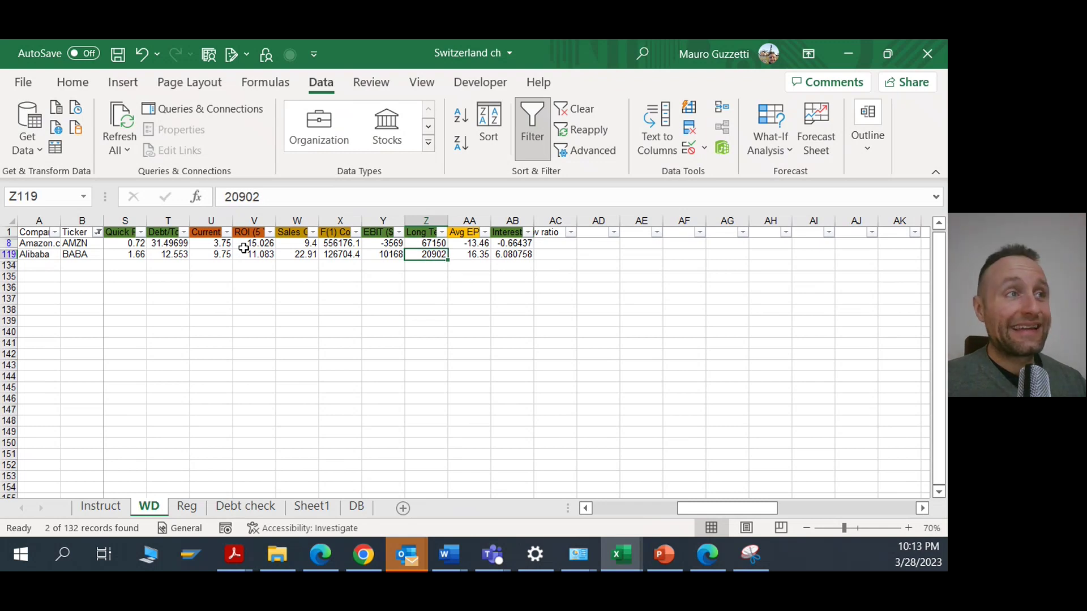
Read the full "Avg EPS Surprise (Last 4 Qtrs)" header in column AA and review both companies' values beneath it.
key("Right")
key("Up")
key("Up")
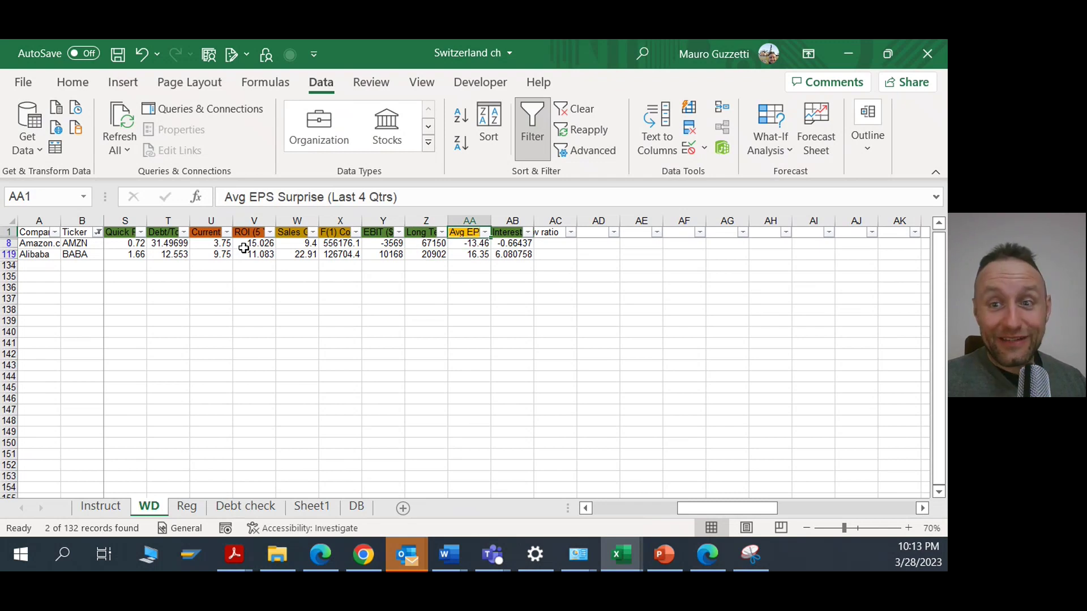
key("Down")
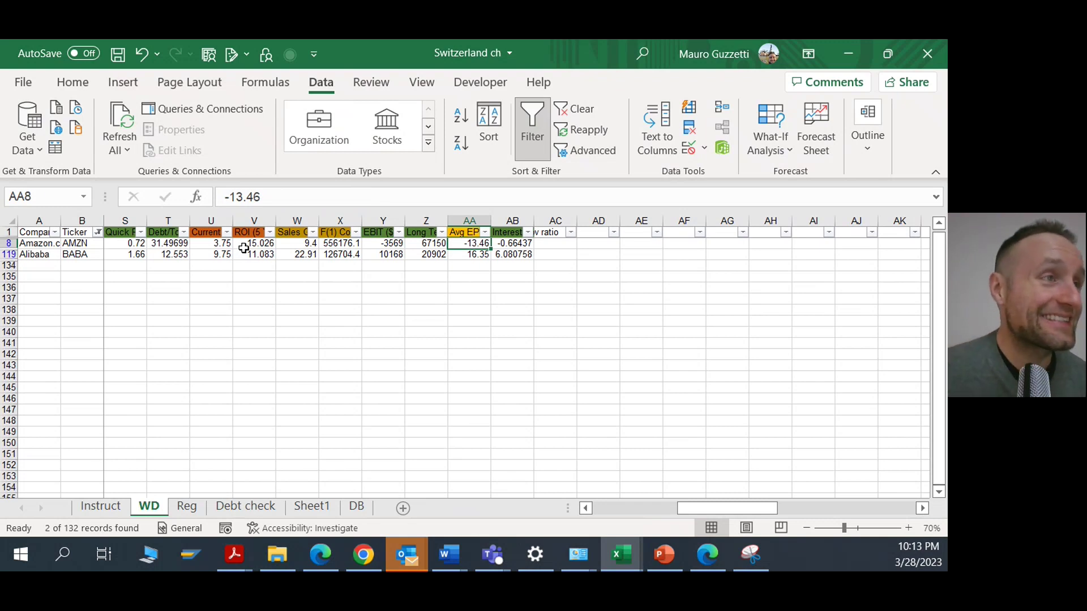
key("Down")
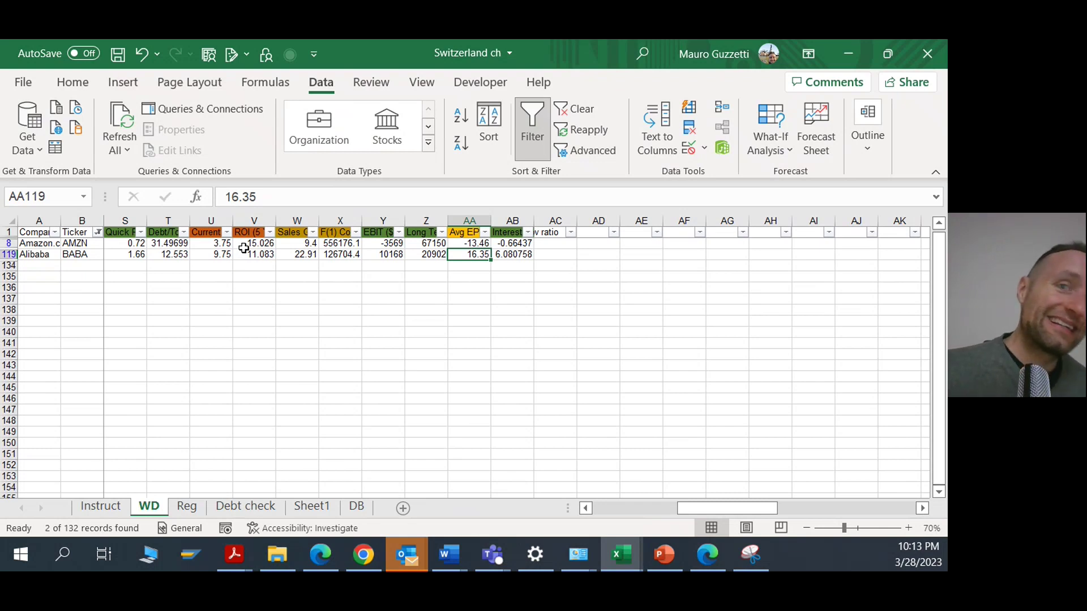
Read the "Interest cov ratio" header in column AB and compare the ratios of Alibaba and Amazon.
key("Right")
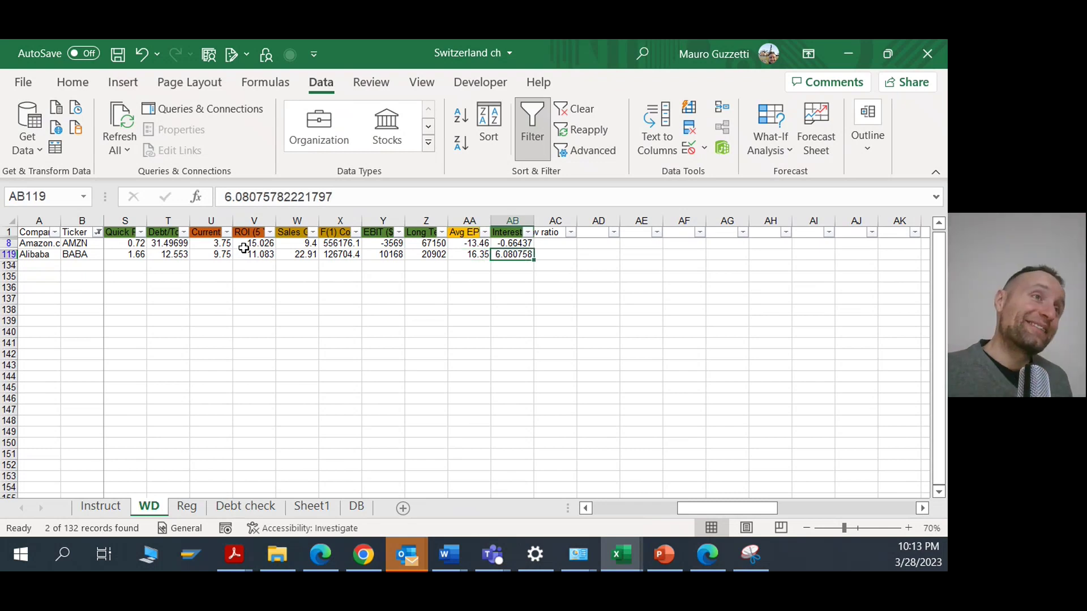
key("Up")
key("Up")
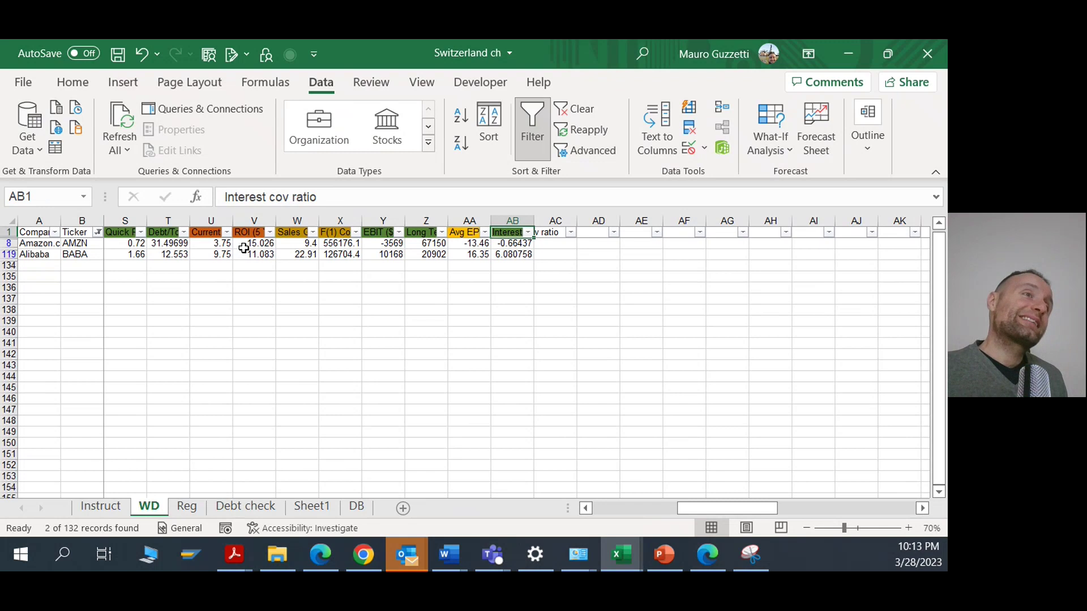
key("Down")
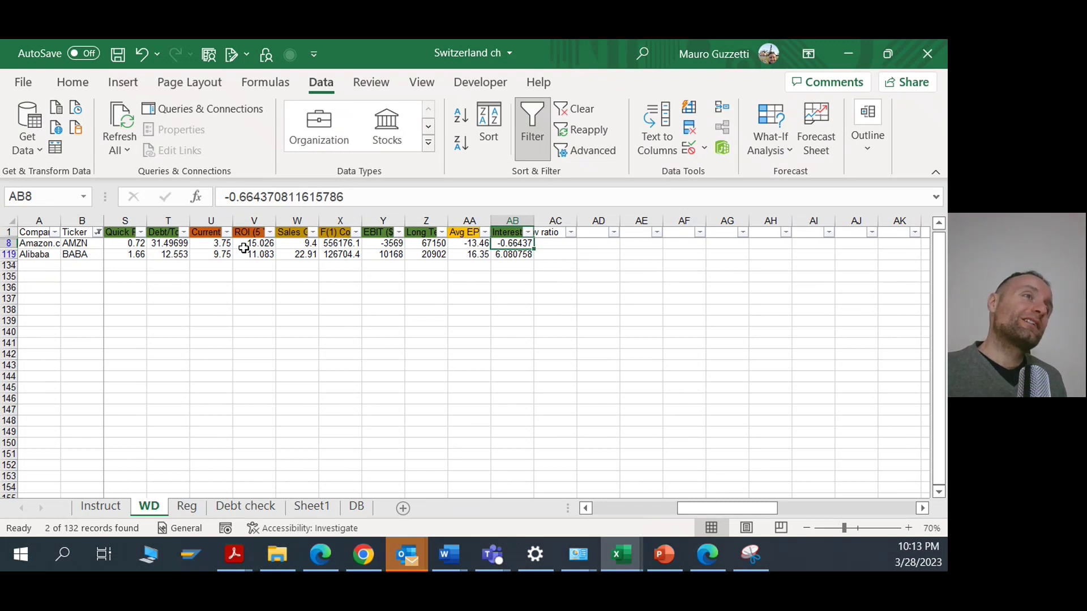
key("Down")
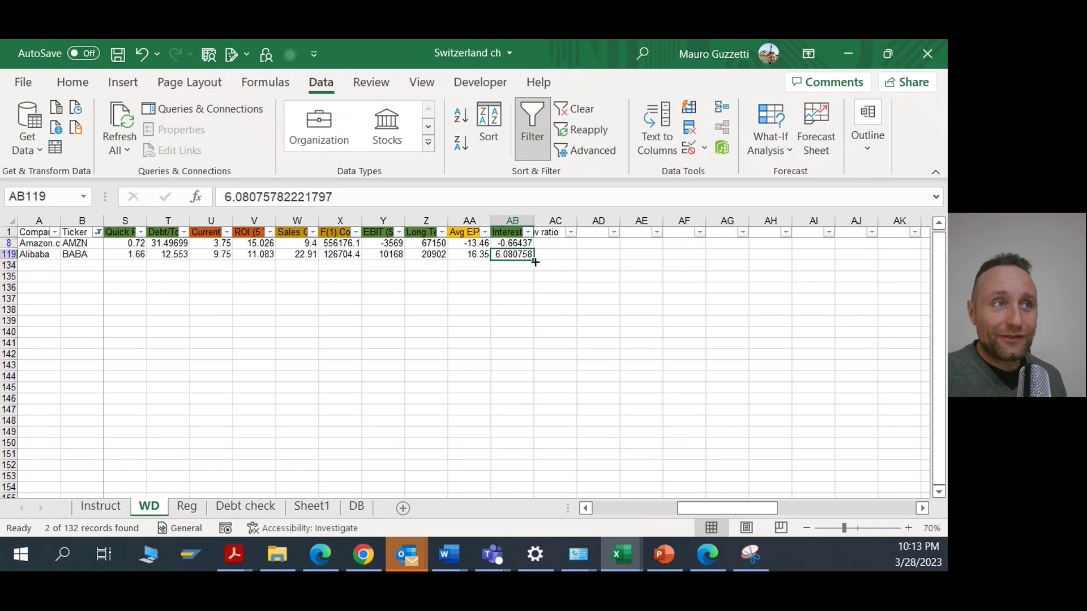
left_click(512, 232)
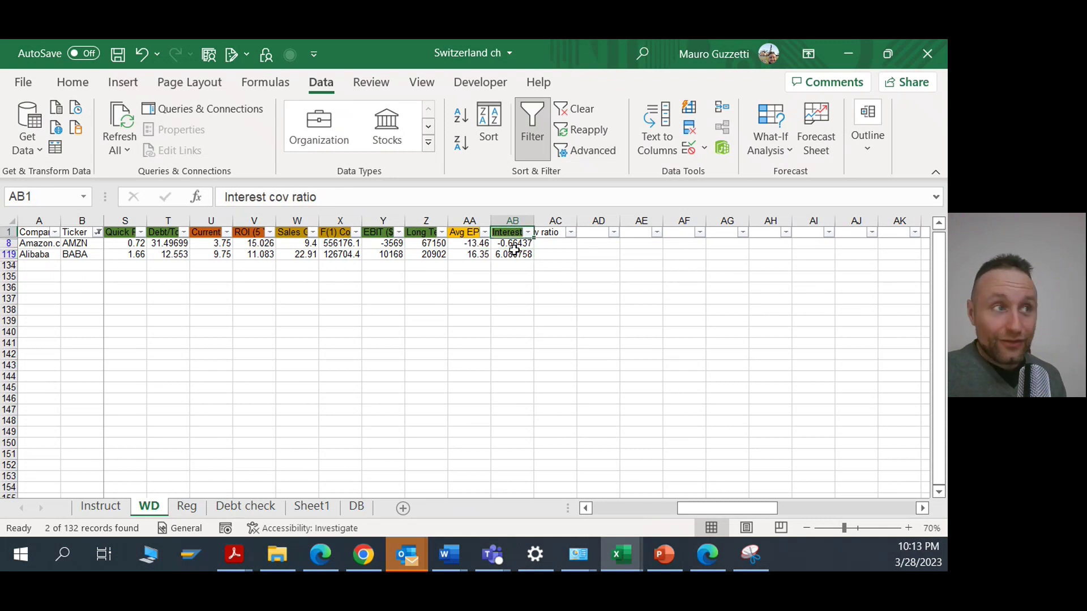
left_click(524, 258)
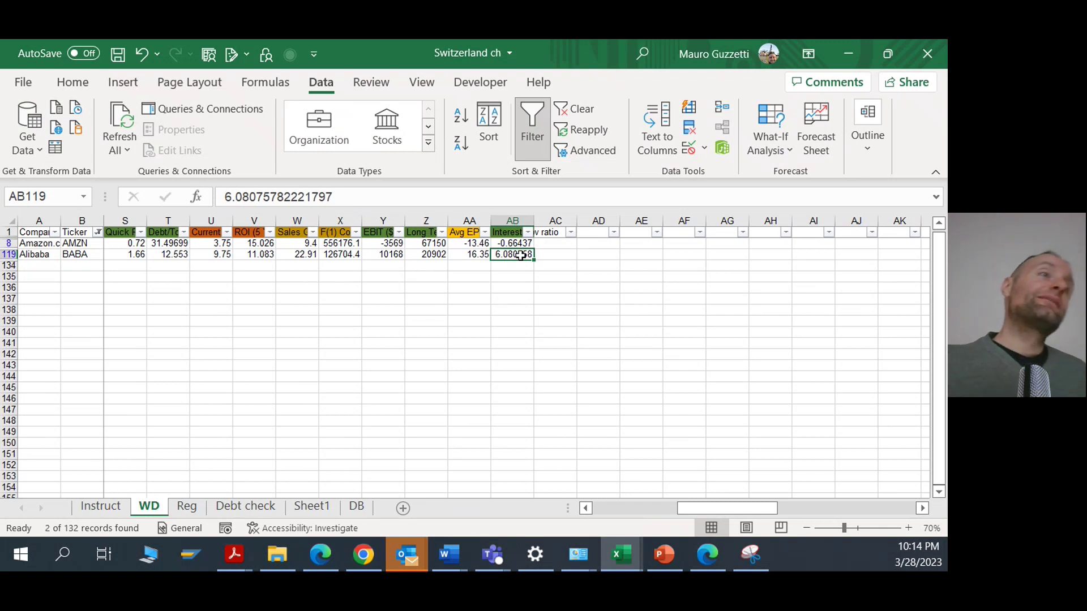
key("Up")
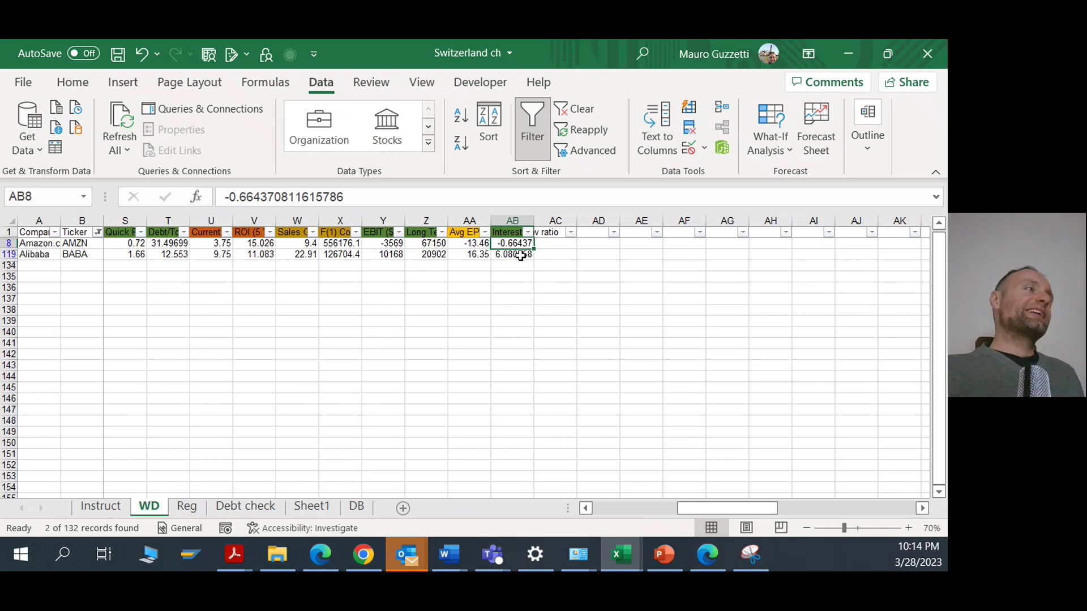
key("Left")
key("Right")
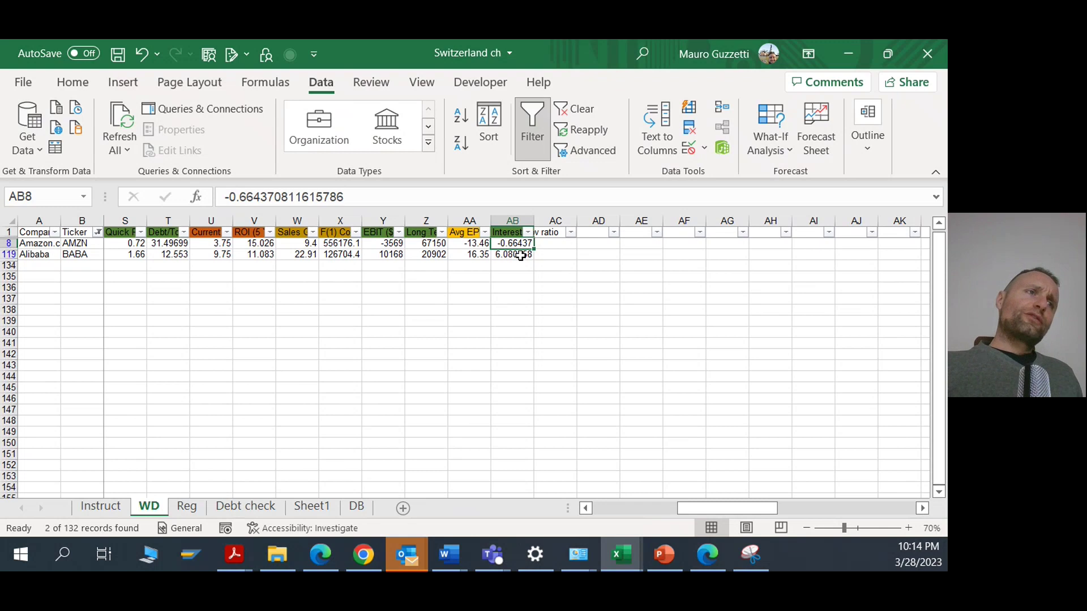
Move along Alibaba's row past the empty columns to the scoring columns, ending at the overall score in column BK.
key("Left")
key("Left")
key("Down")
key("Right")
key("Right")
key("Right")
key("Right")
key("Right")
key("Right")
key("Right")
key("Right")
key("Right")
key("Right")
key("Right")
key("Right")
key("Right")
key("Right")
key("Right")
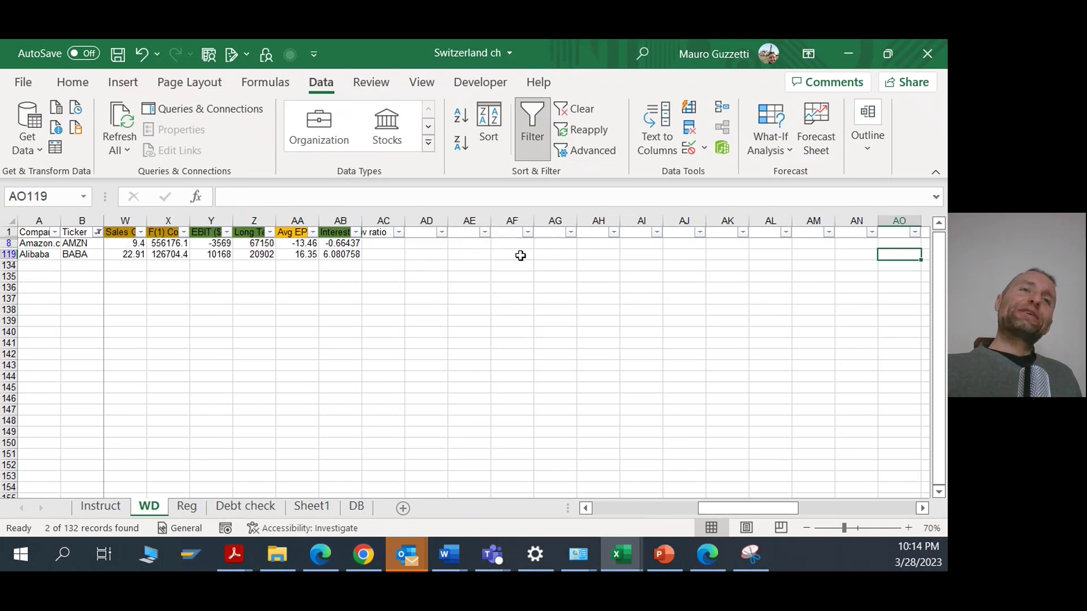
key("Right")
key("Right")
key("Right")
key("Right")
key("Right")
key("Right")
key("Right")
key("Right")
key("Right")
key("Right")
key("Right")
key("Right")
key("Right")
key("Right")
key("Right")
key("Right")
key("Right")
key("Right")
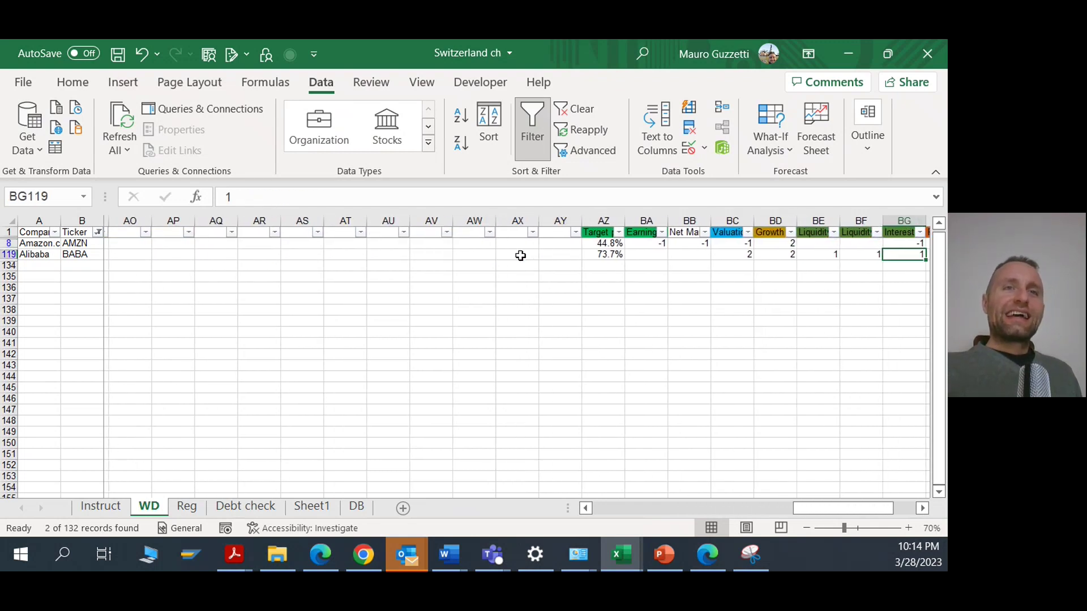
key("Right")
key("Right")
key("Right")
key("Right")
Examine Amazon's macro score in column BJ.
key("Up")
key("Left")
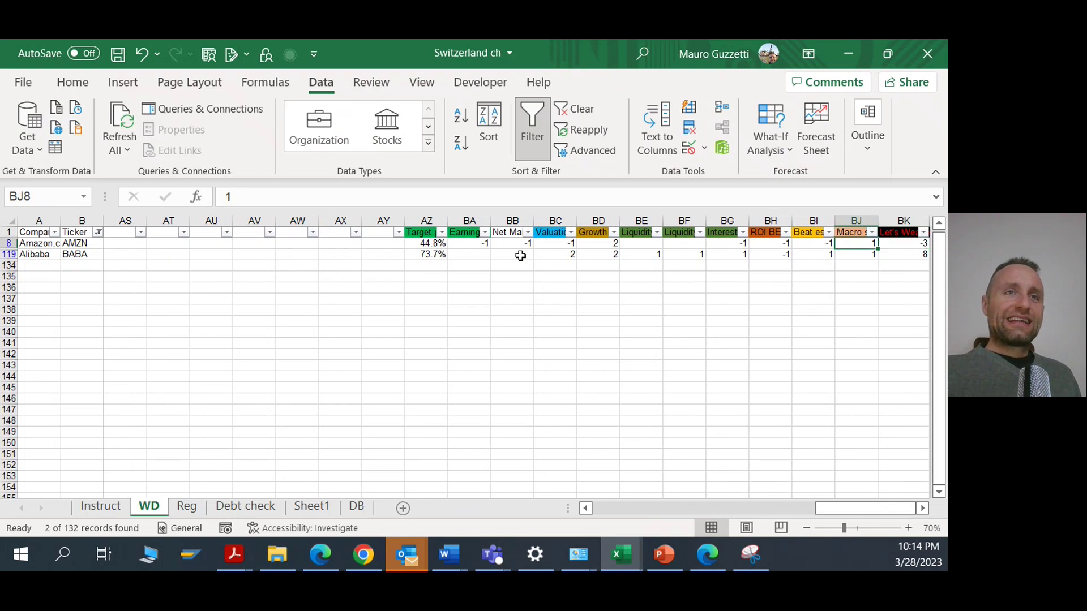
key("Left")
key("Up")
key("Right")
key("Down")
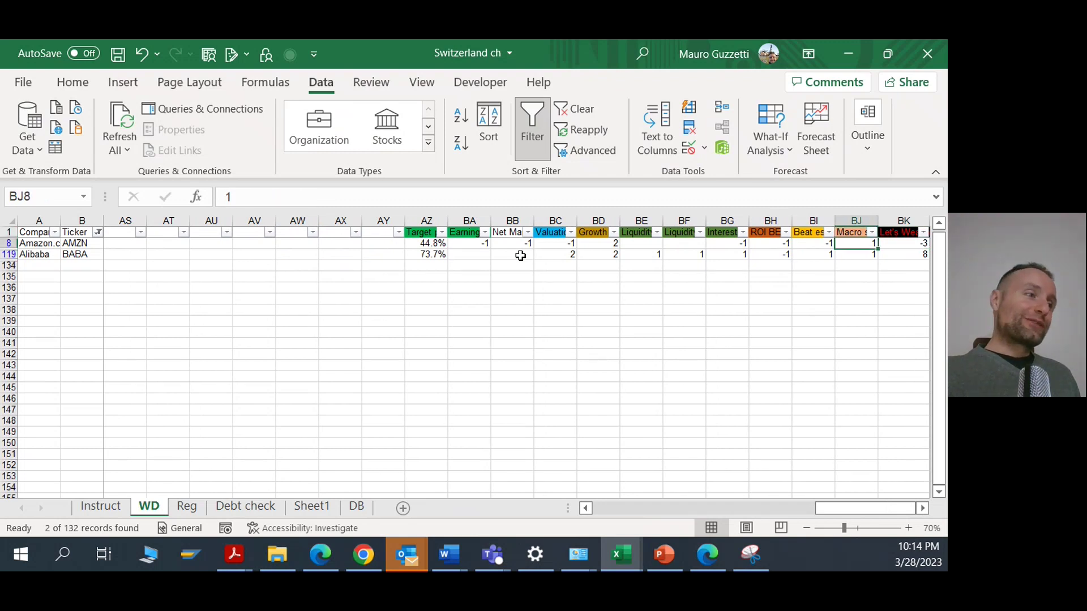
Open the Reg sheet and look through its industries and their cyclical or defensive exposure in column D.
left_click(187, 506)
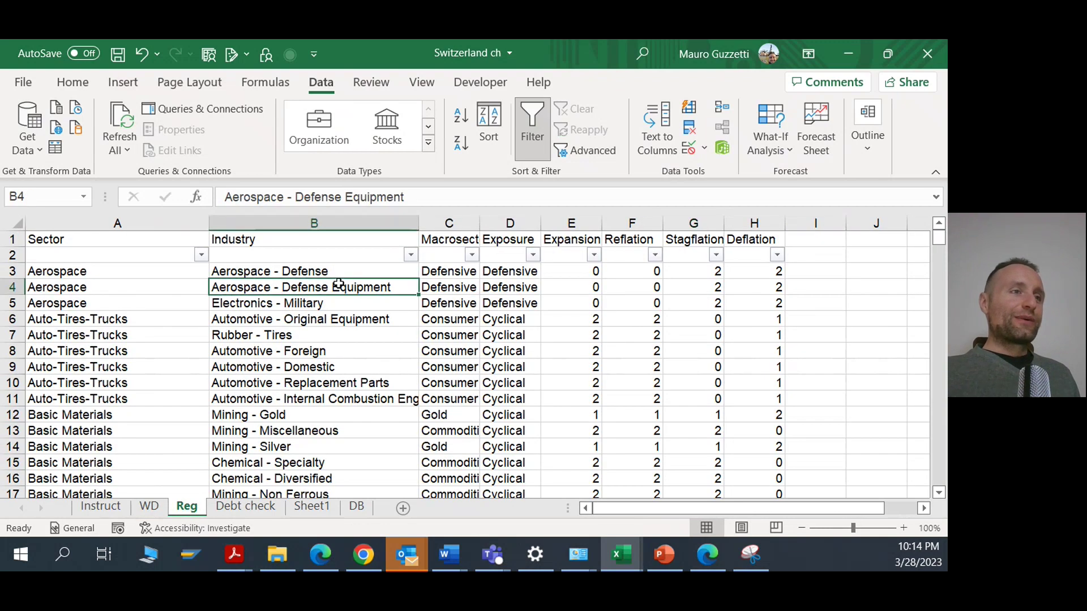
key("Down")
key("Down")
key("Down")
key("Down")
key("Down")
key("Down")
key("Right")
key("Right")
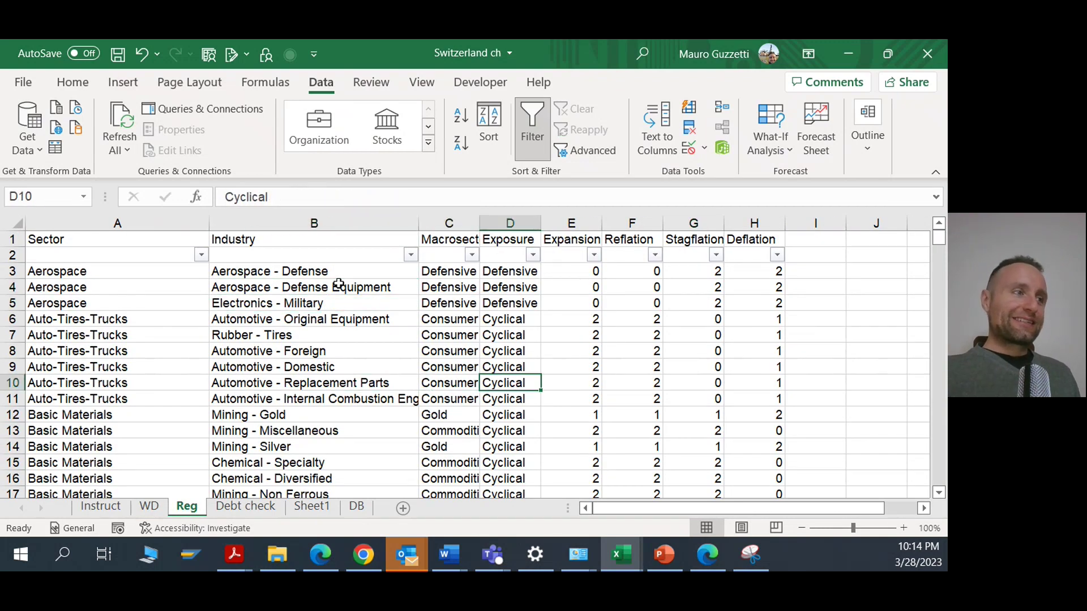
Review the Expansion, Reflation, Stagflation and Deflation scoring columns E to H on the Reg sheet.
key("Down")
key("Down")
key("Down")
key("Right")
key("Down")
key("Down")
key("Up")
key("Up")
key("Up")
key("Up")
key("Up")
key("Up")
key("Up")
key("Up")
key("Up")
key("Up")
key("Up")
key("Up")
key("Up")
key("Up")
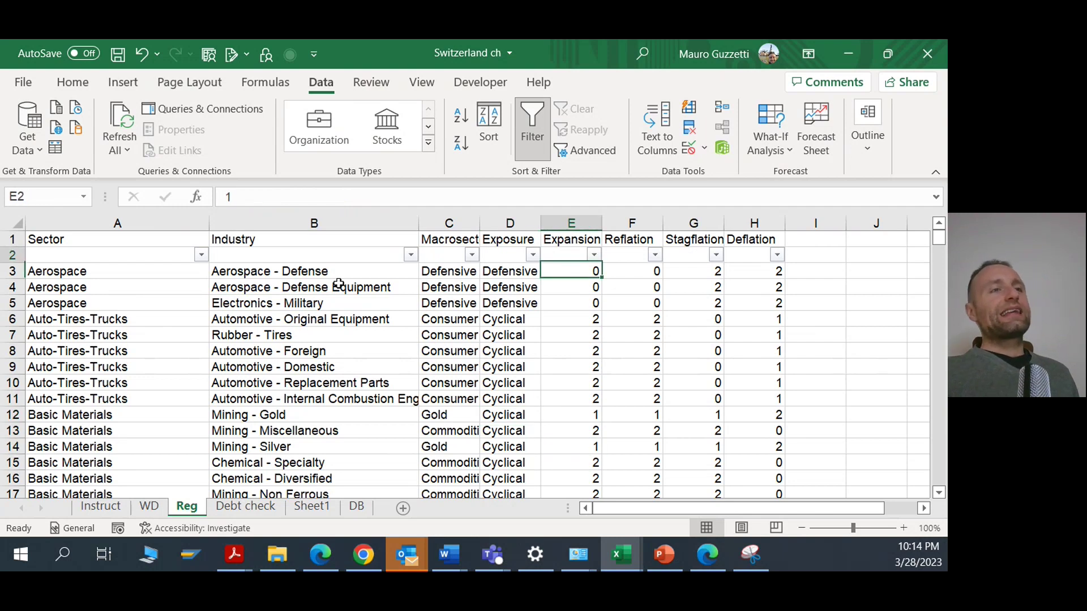
key("Right")
key("Right")
key("Right")
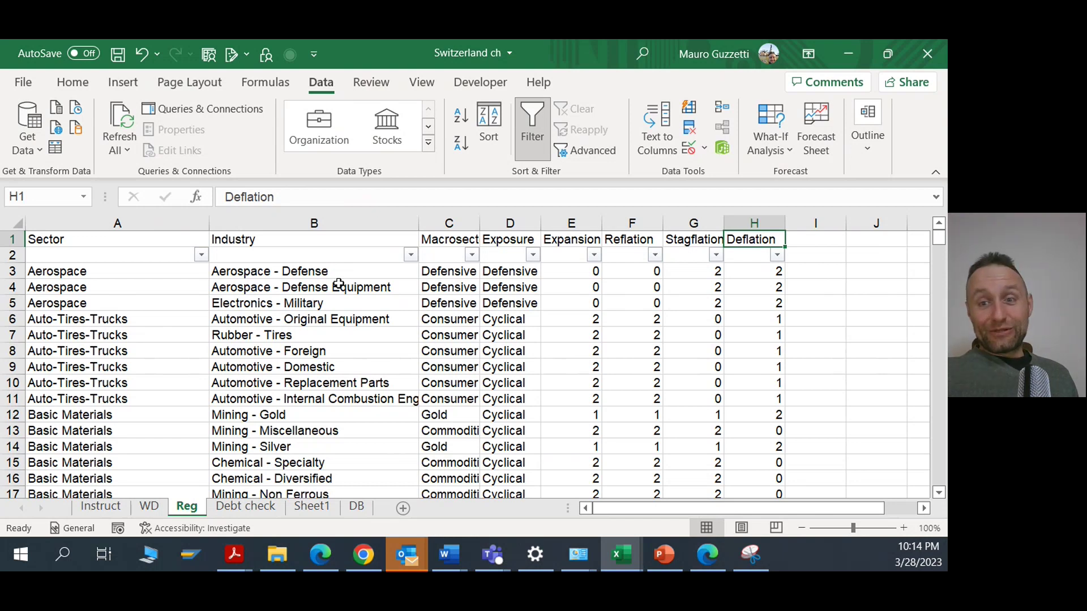
Return to the WD sheet to check Alibaba's macro score and compare both companies' overall scores in column BK.
left_click(148, 503)
left_click(863, 254)
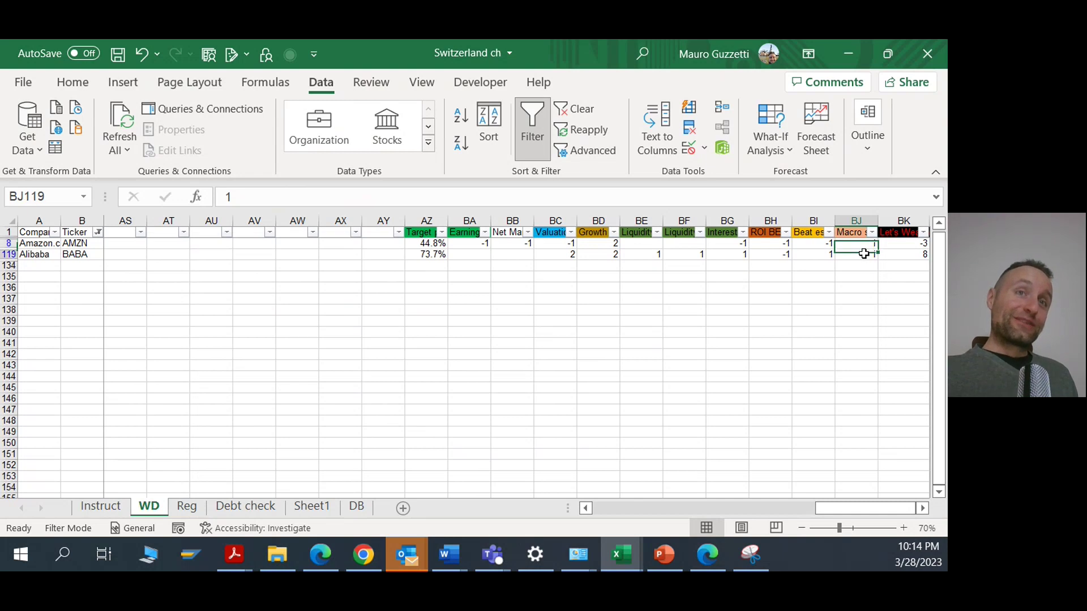
left_click(889, 254)
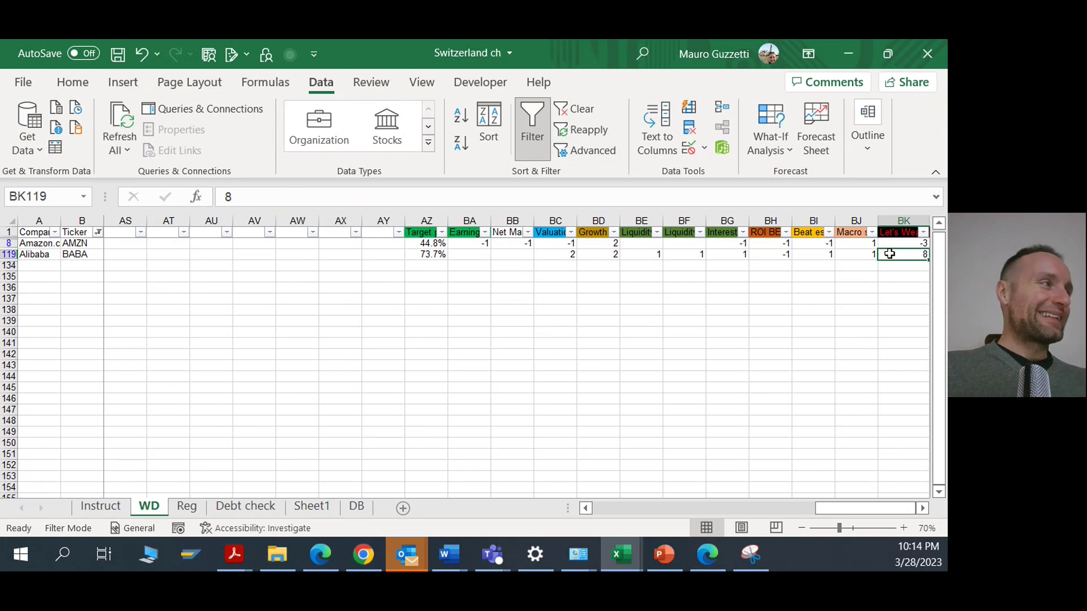
key("Up")
key("Down")
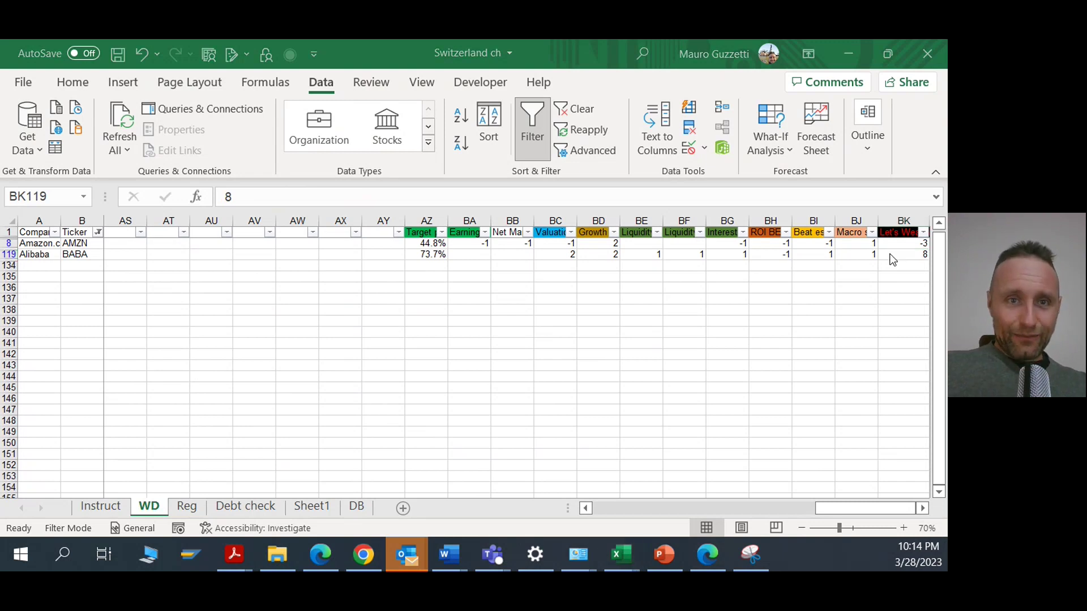
Switch to the Edge browser and bring Alibaba's historical price and earnings chart into view on the Fastgraphs page.
key("alt+Tab")
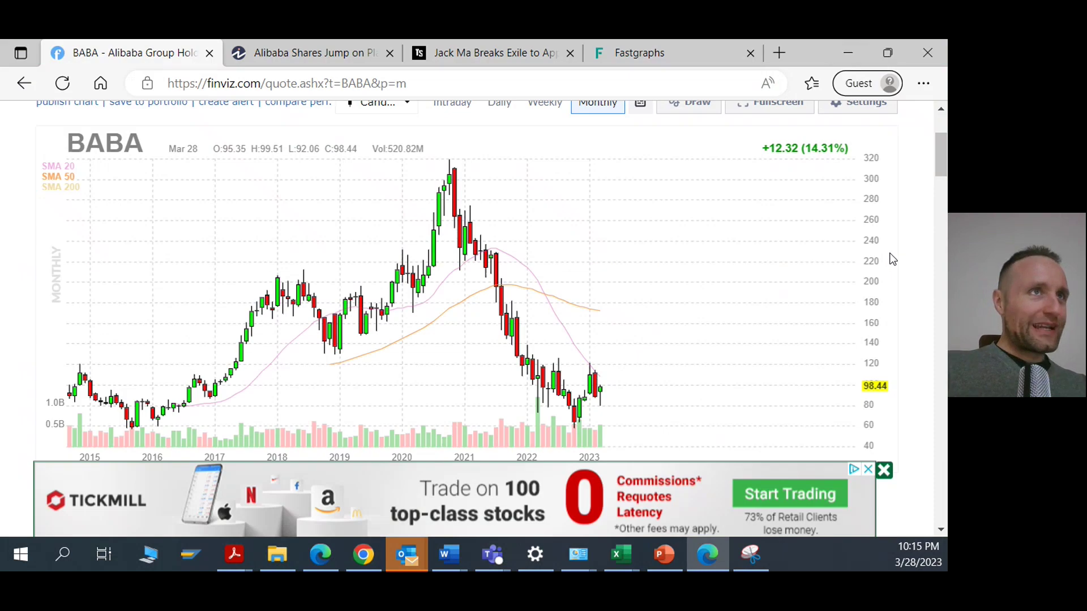
left_click(681, 53)
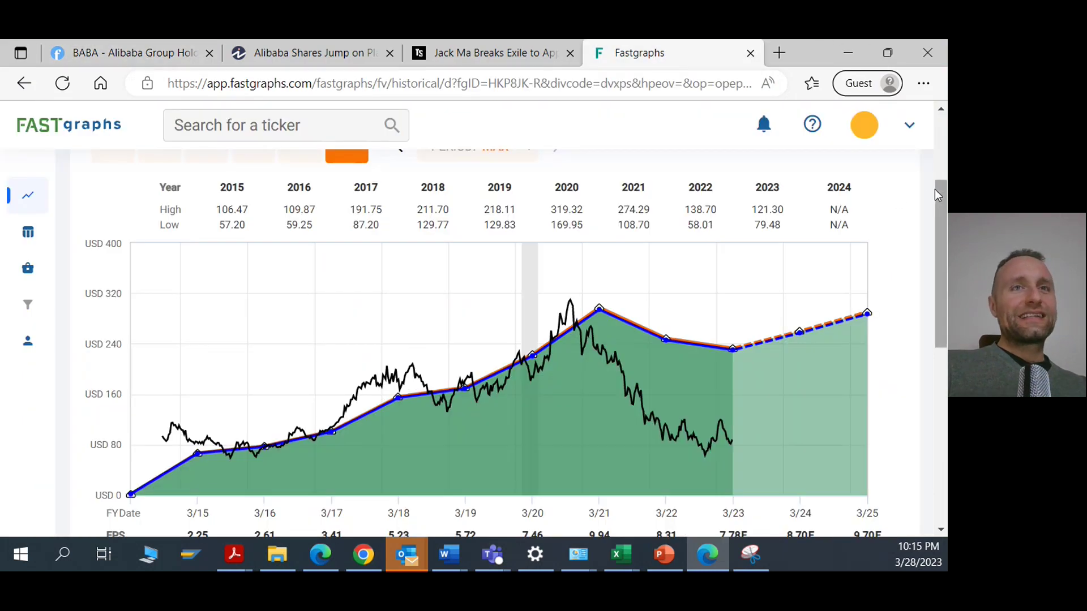
mouse_move(935, 189)
left_mouse_down()
mouse_move(935, 213)
mouse_move(937, 143)
mouse_move(935, 186)
left_mouse_up()
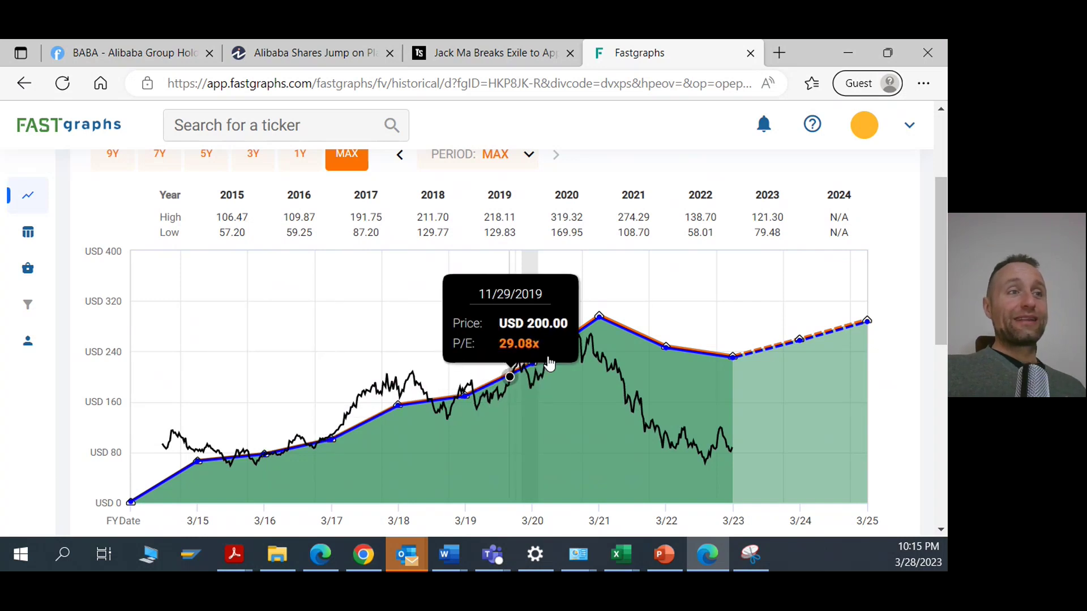